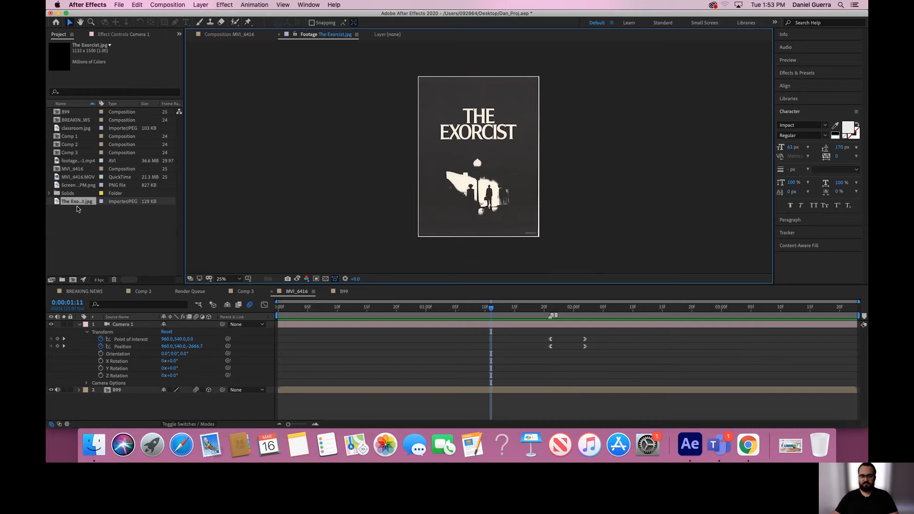
Step: Create a composition from The Exorcist.jpg, check its composition settings, and fit the poster in the view
left_click_drag(56, 204, 75, 280)
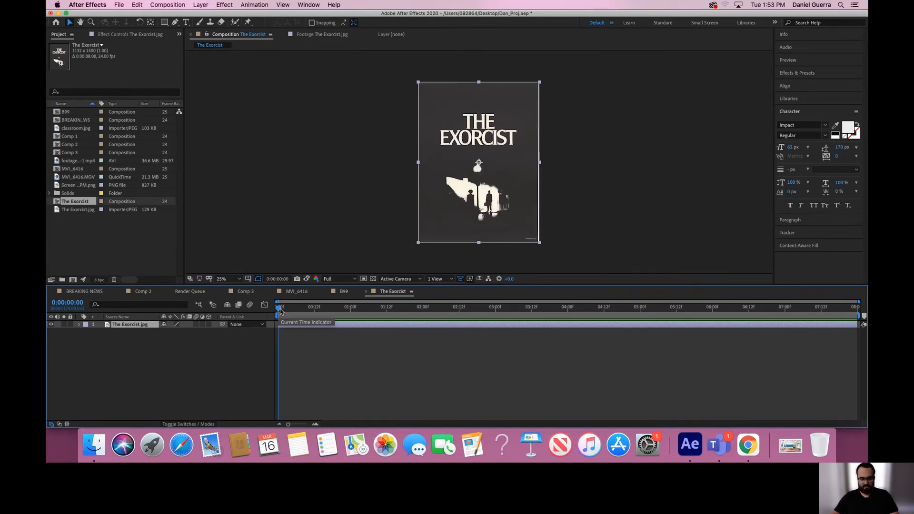
key("super+k")
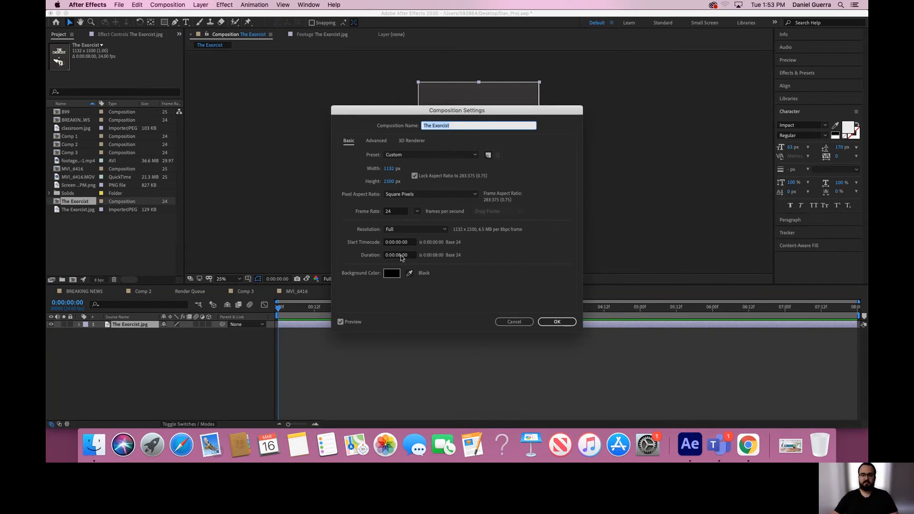
key("Return")
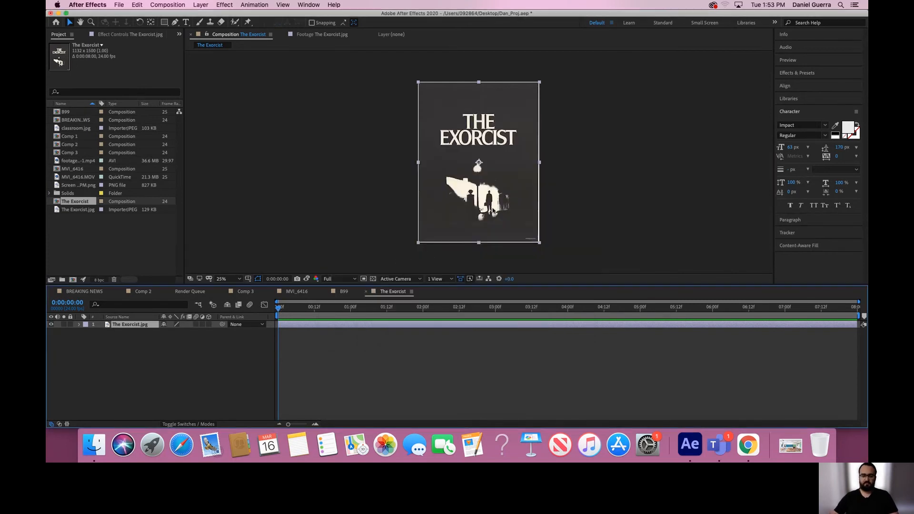
left_click(234, 280)
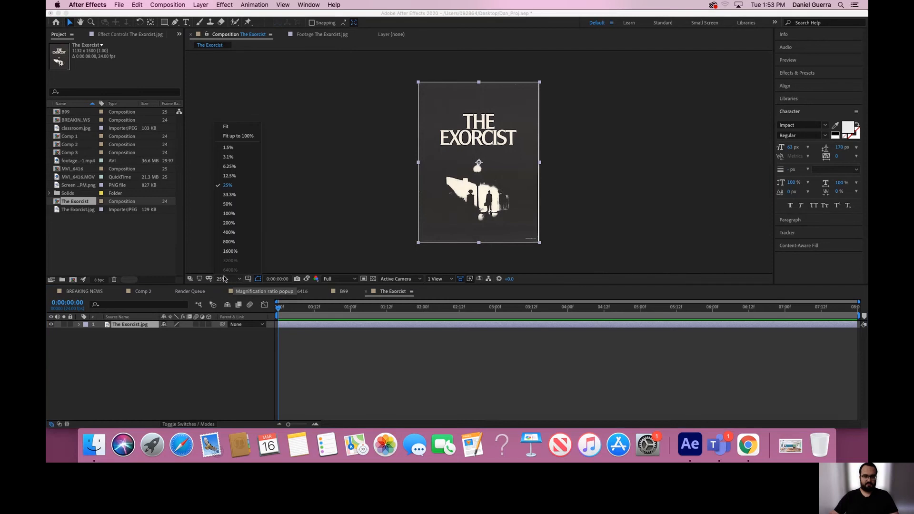
left_click(251, 137)
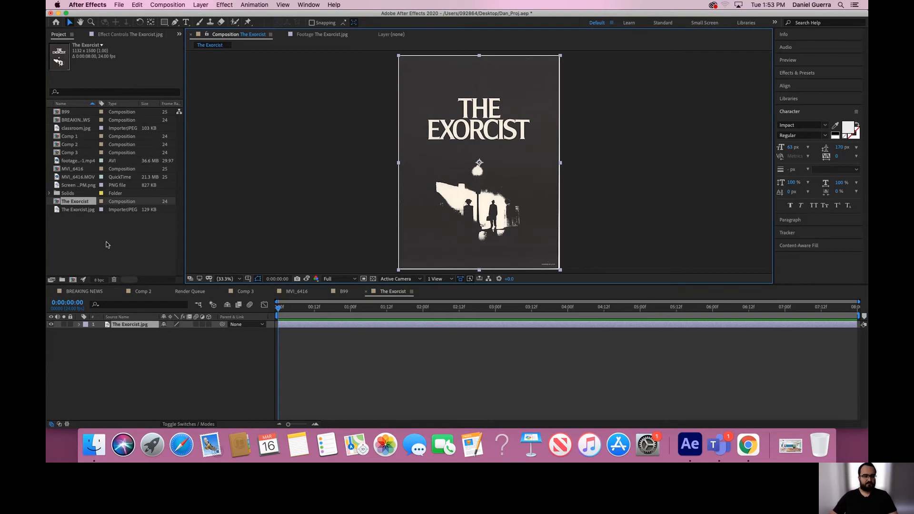
Step: Preview the rain footage, add it above the poster layer, and scale it up to cover the poster's full height
double_click(82, 161)
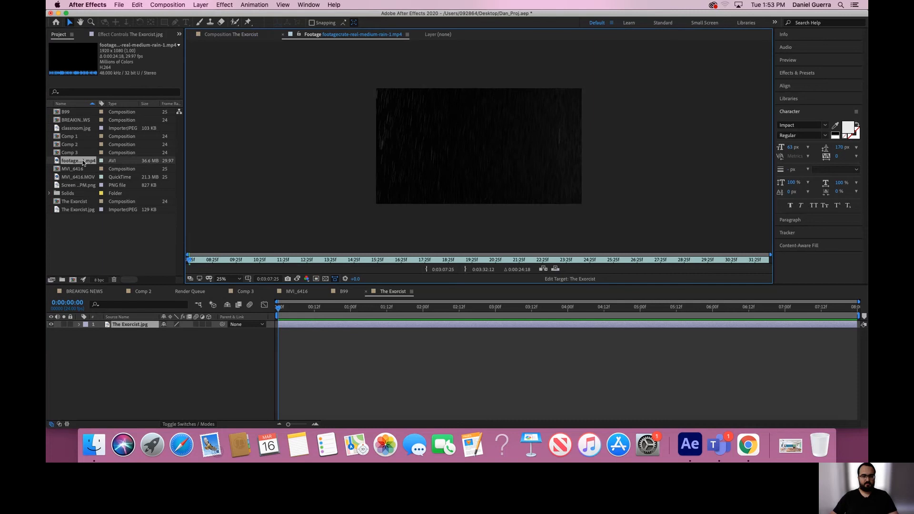
key("space")
left_click_drag(70, 162, 142, 322)
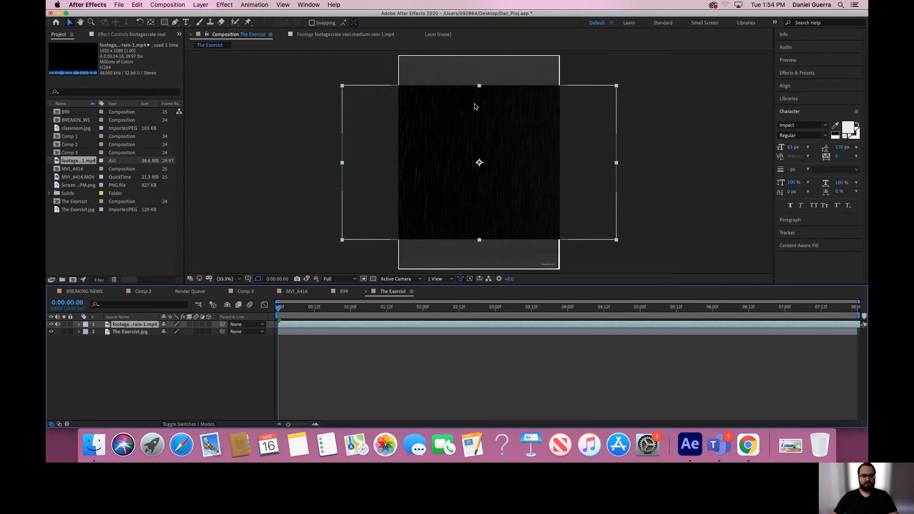
left_click_drag(479, 87, 480, 57)
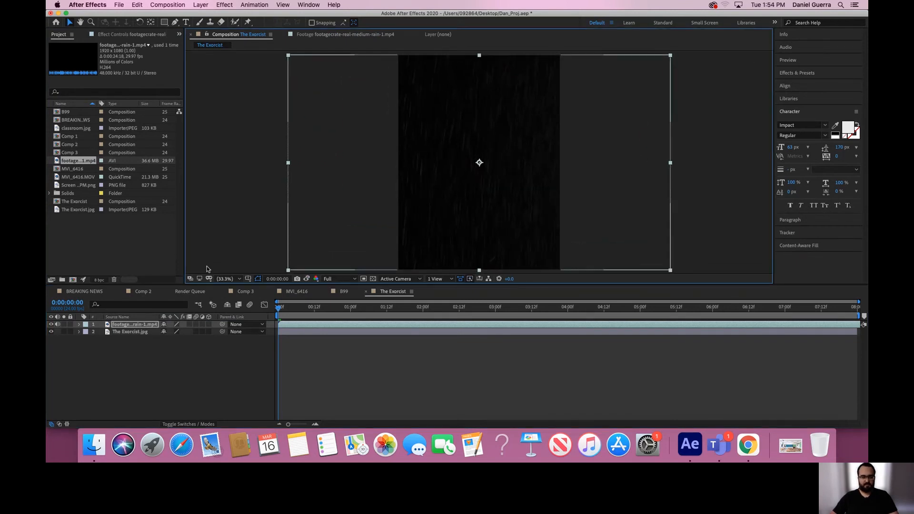
Step: Set the rain layer's blending mode to Add and play back the composition from the start
left_click(186, 426)
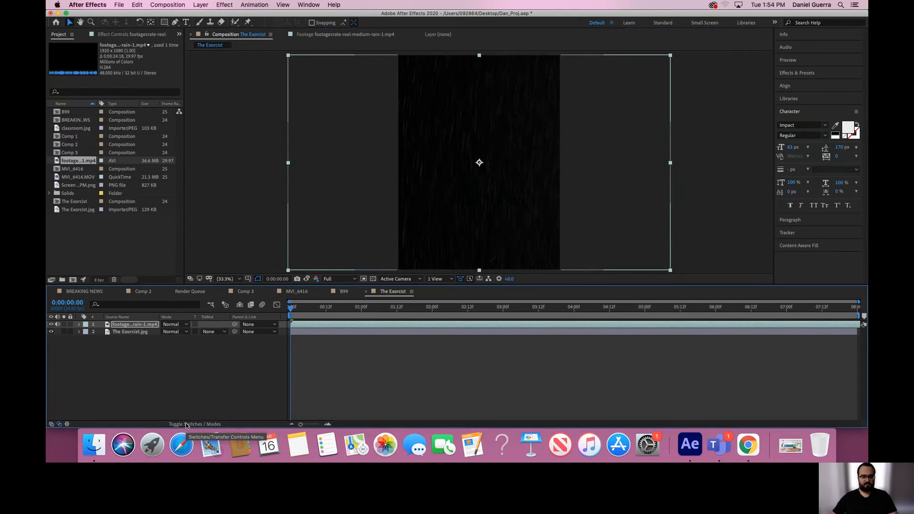
left_click(179, 325)
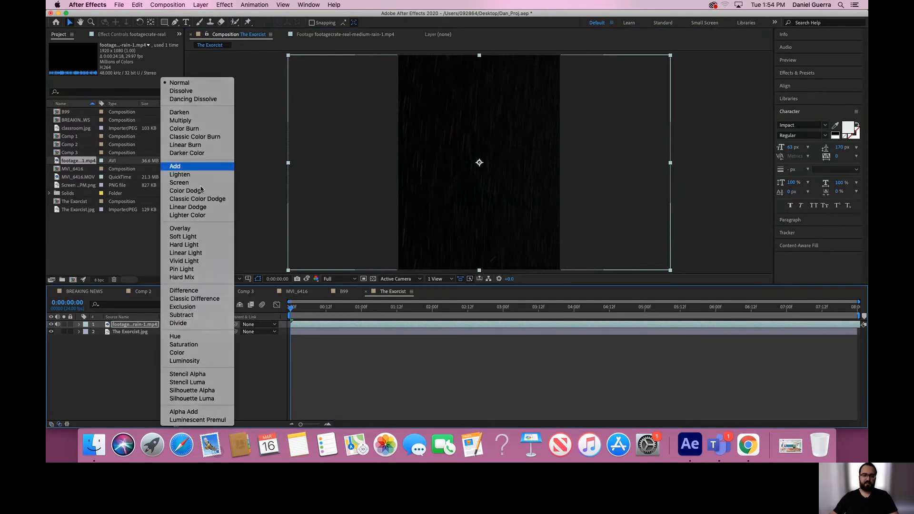
left_click(199, 166)
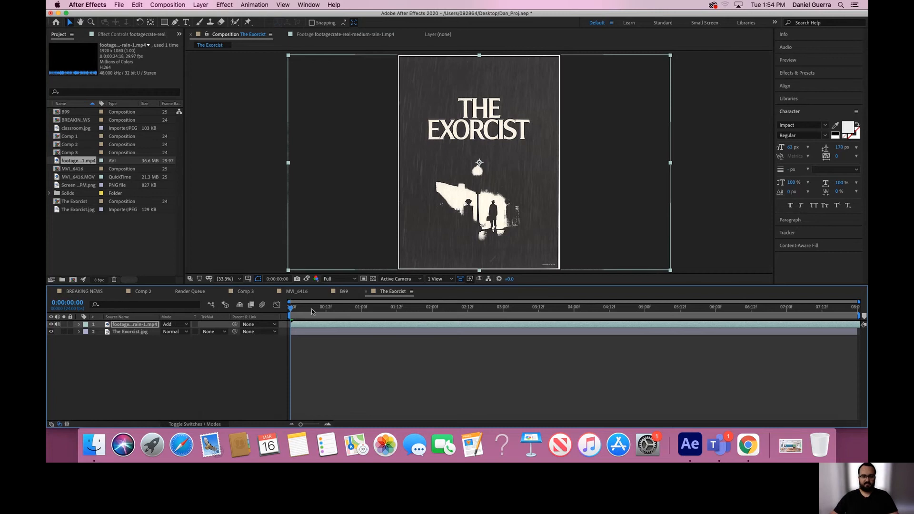
left_click(260, 248)
key("space")
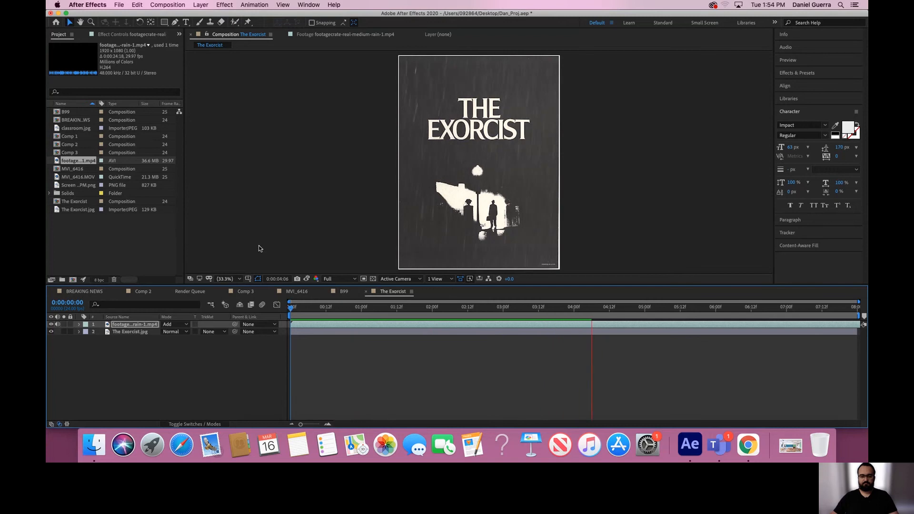
key("space")
left_click_drag(393, 315, 276, 304)
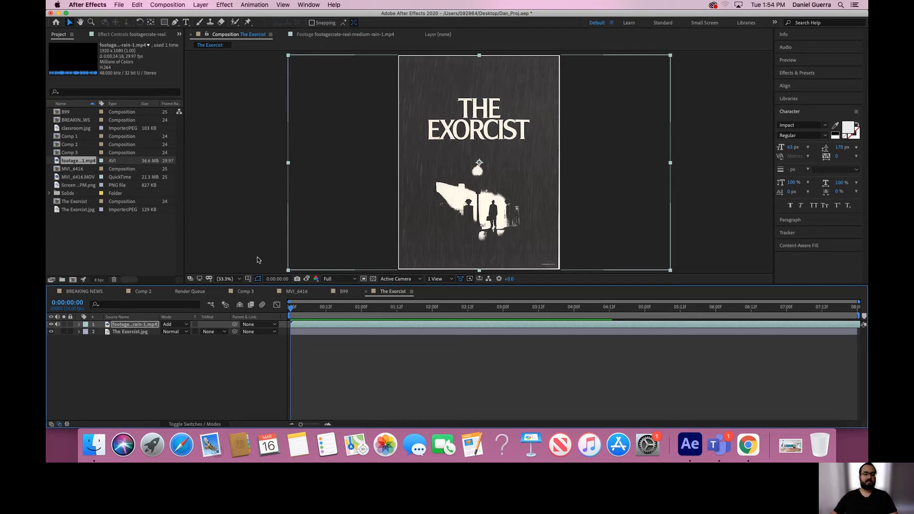
Step: Make the rain and poster layers 3D and lock both of them
left_click(184, 423)
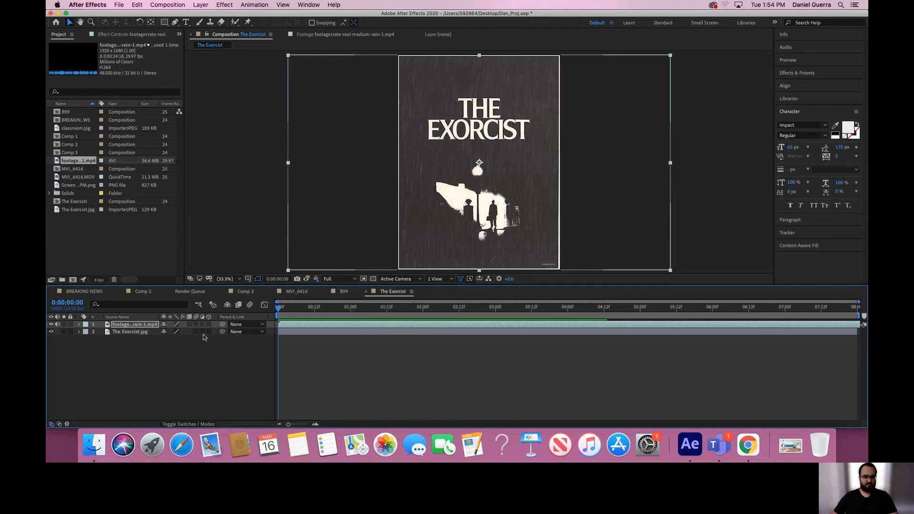
mouse_move(210, 325)
left_mouse_down()
mouse_move(213, 347)
mouse_move(212, 339)
left_mouse_up()
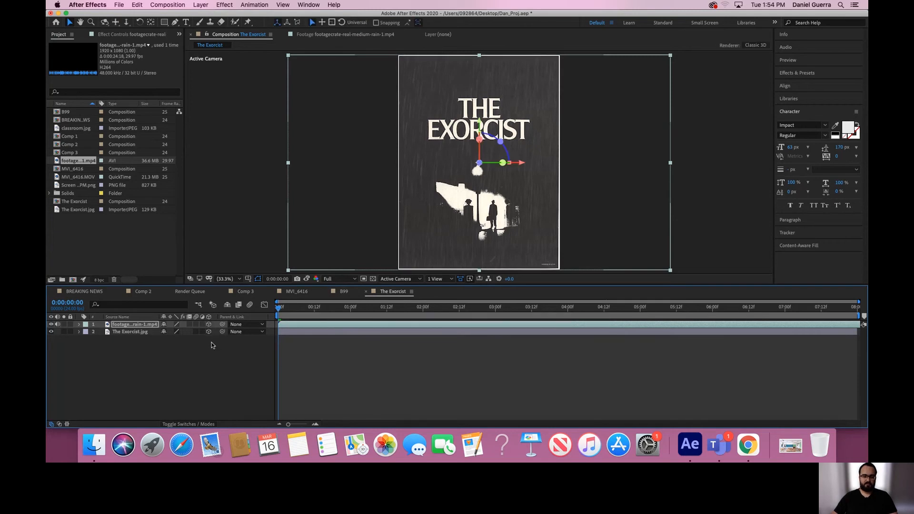
left_click(190, 425)
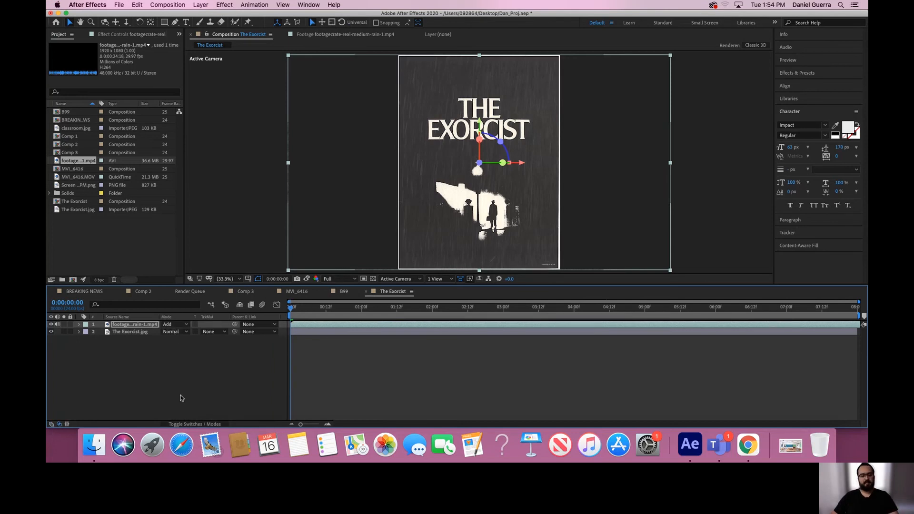
left_click(193, 424)
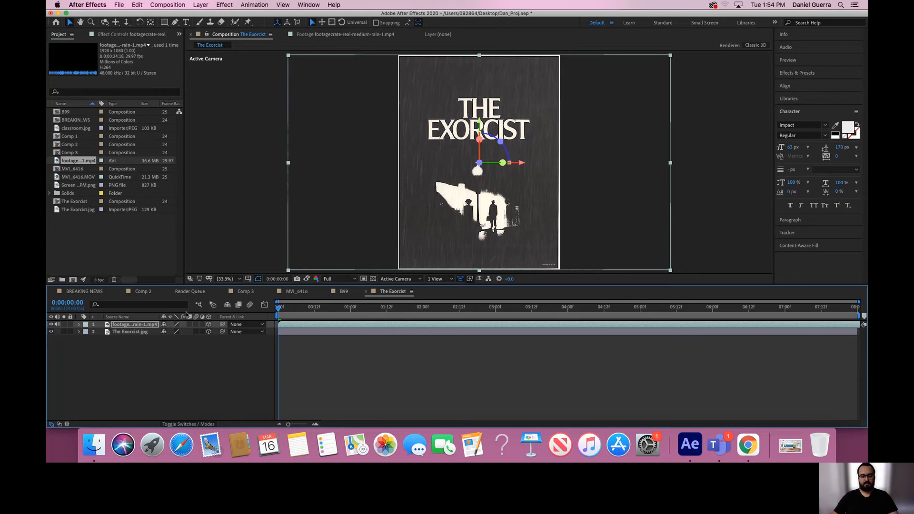
left_click(194, 359)
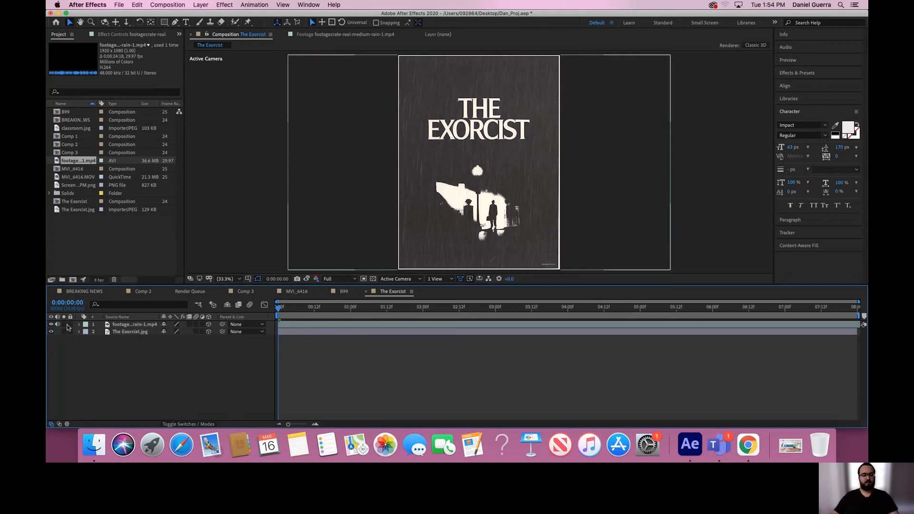
left_click_drag(70, 324, 70, 331)
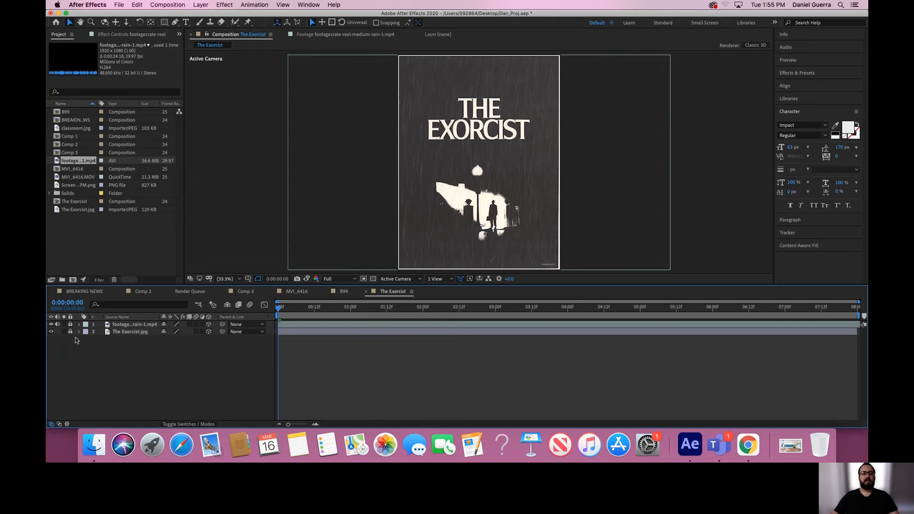
Step: Create a new light layer of type Spot with a pale yellow colour
left_click(450, 186)
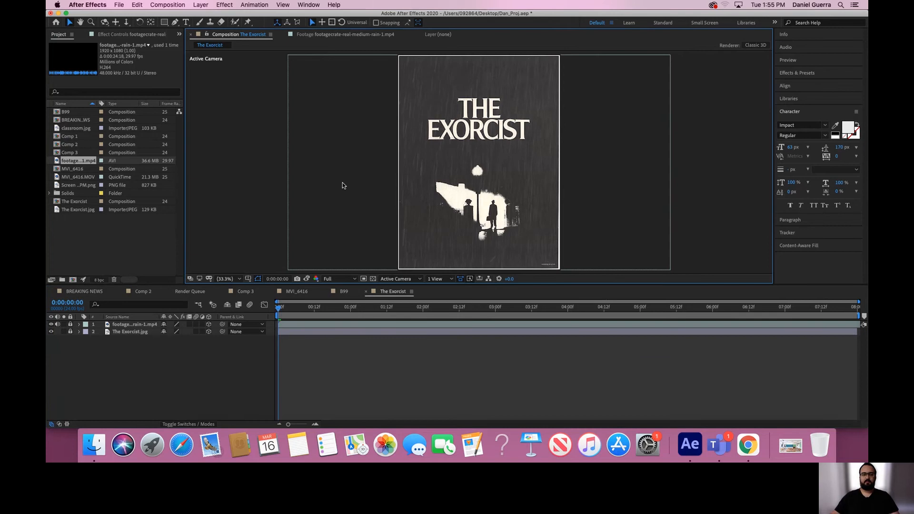
left_click(201, 5)
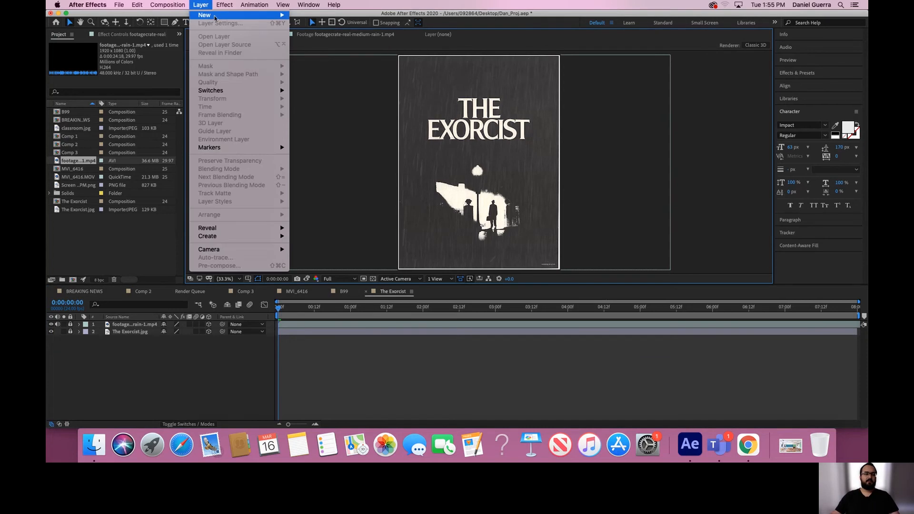
mouse_move(206, 15)
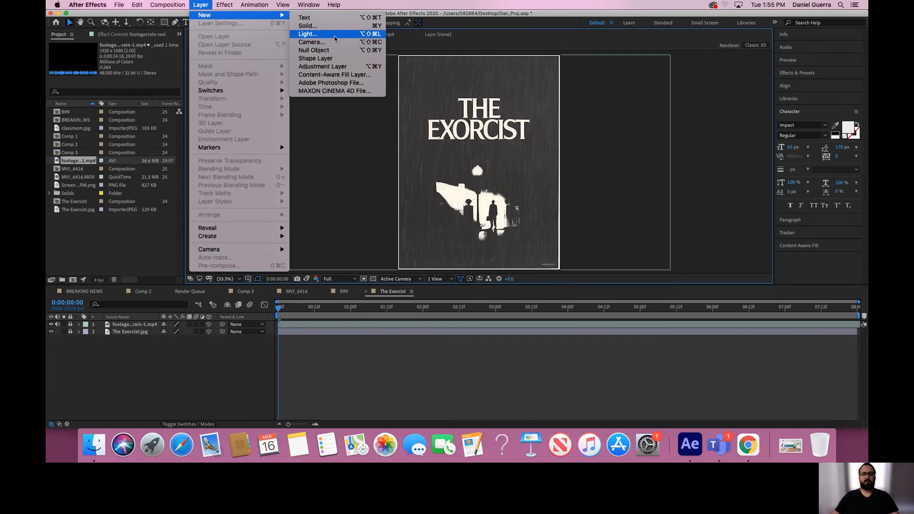
left_click(335, 34)
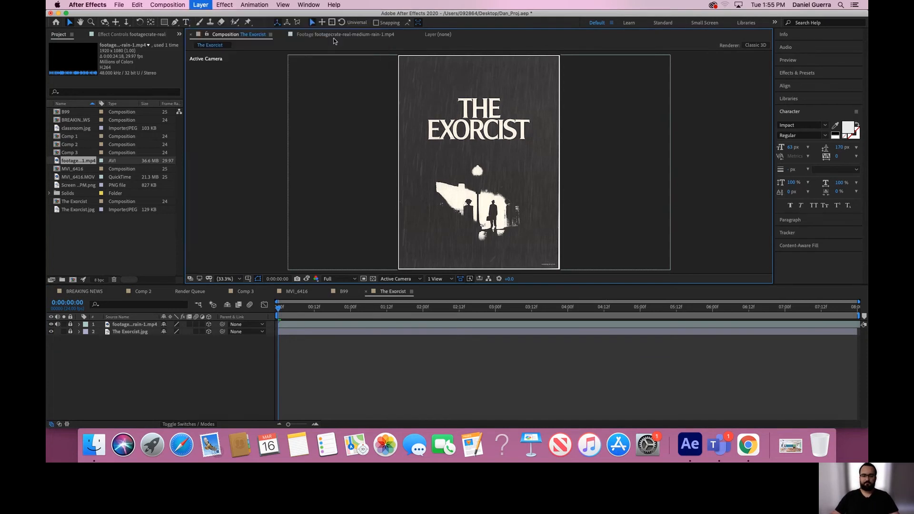
left_click_drag(353, 75, 323, 59)
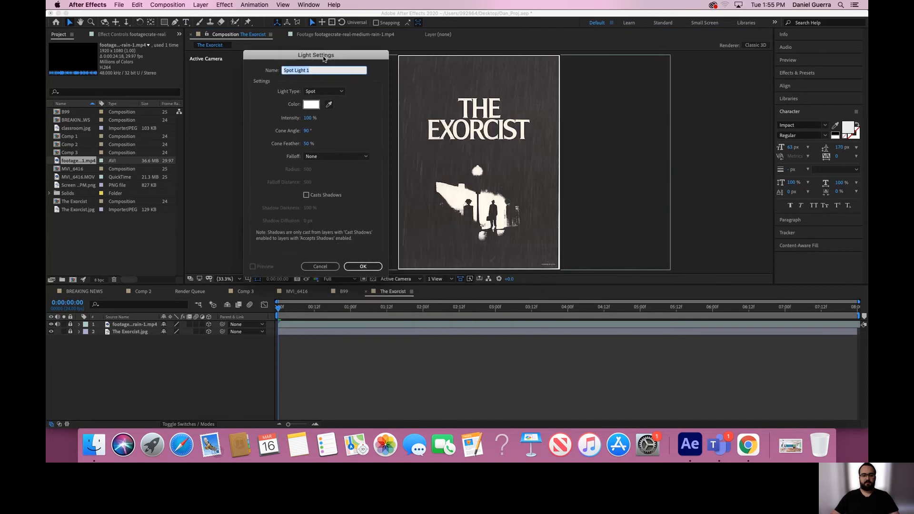
left_click(336, 92)
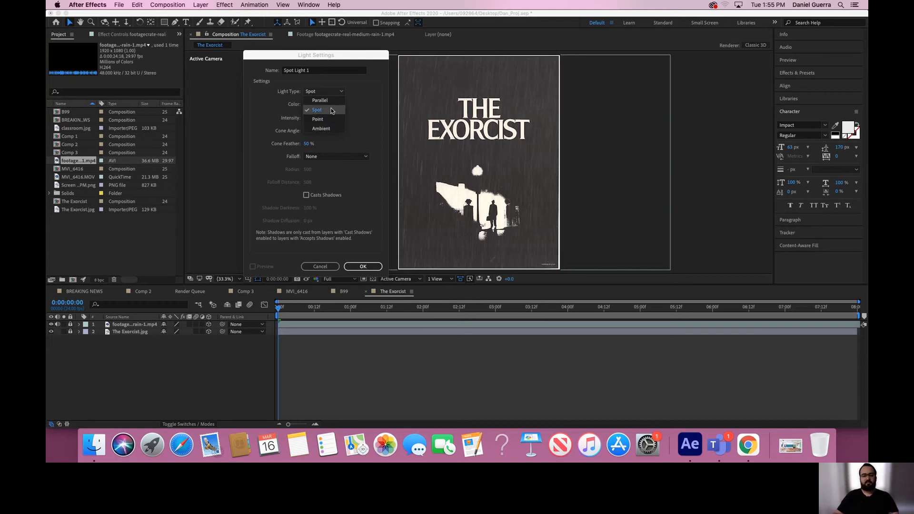
left_click(332, 111)
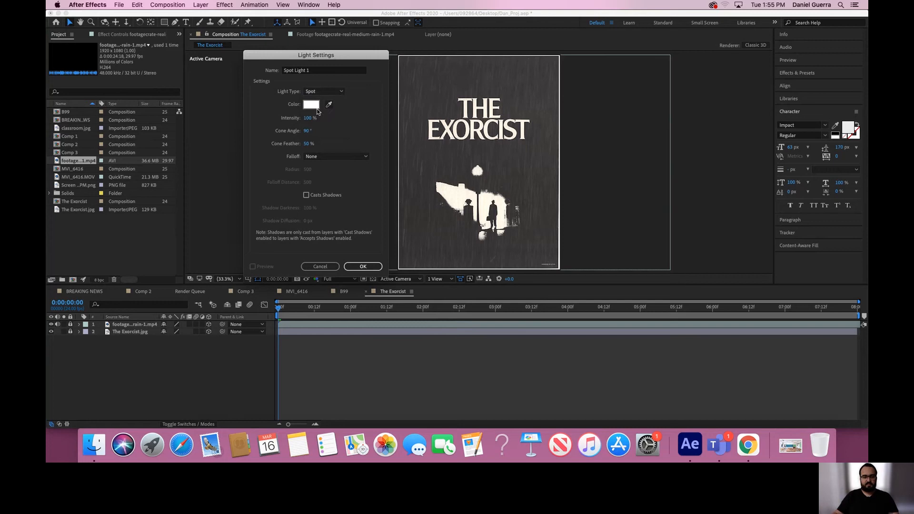
left_click(317, 108)
left_click_drag(273, 193, 275, 222)
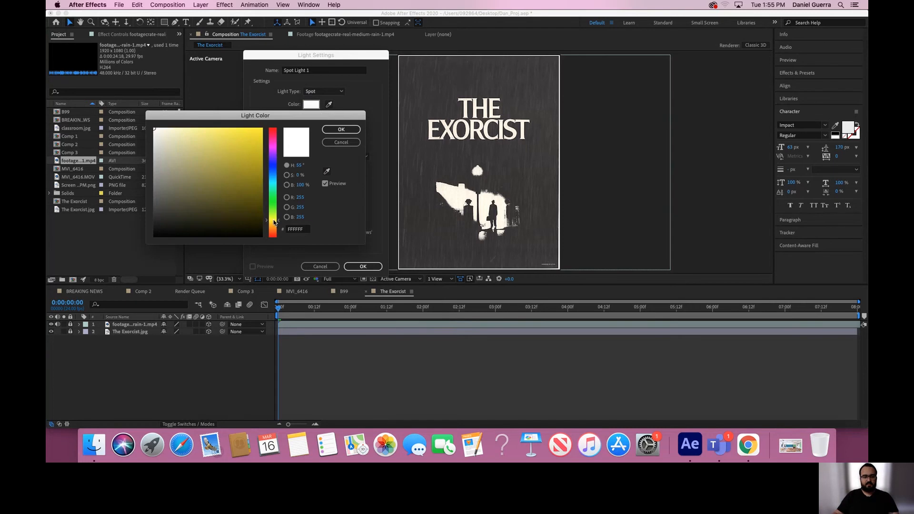
left_click_drag(162, 134, 181, 125)
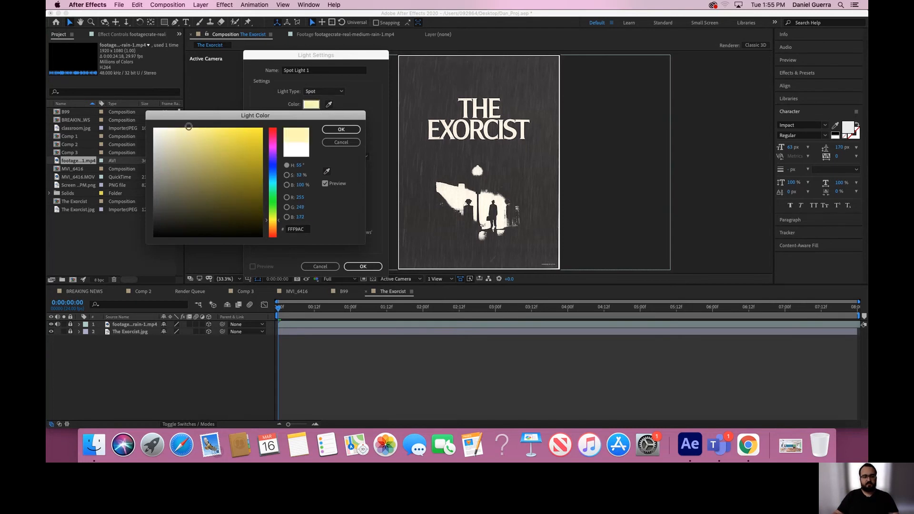
left_click(337, 130)
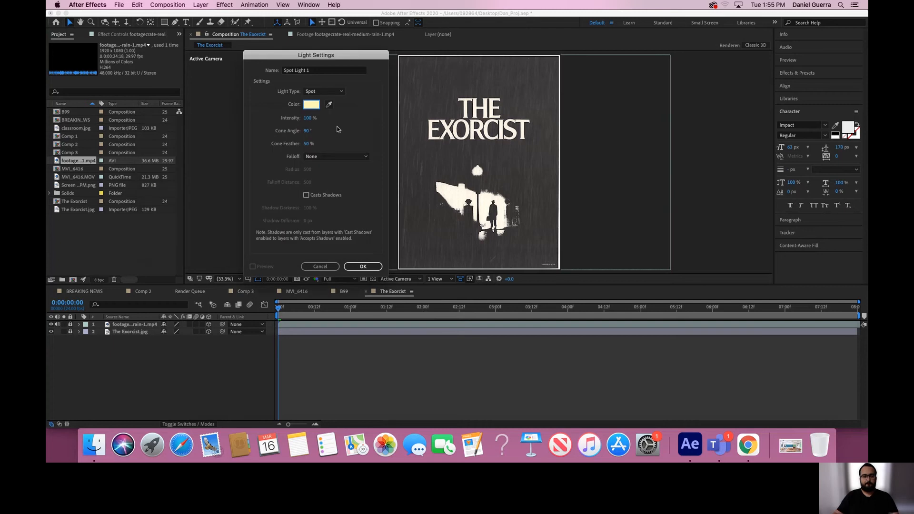
left_click(368, 267)
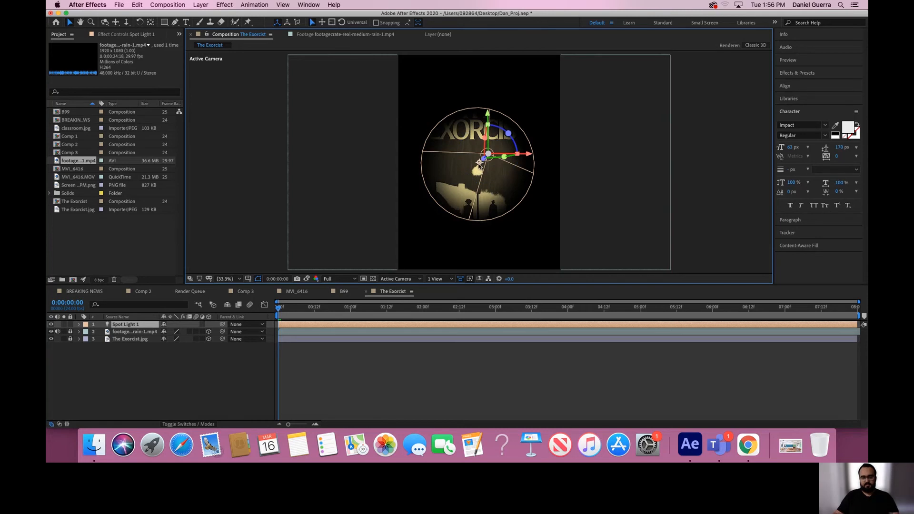
Step: Move the spot light to the upper-left end of the lit wedge and aim its point of interest down-right past the man's feet
scroll(479, 164, "down", 5)
scroll(479, 164, "up", 5)
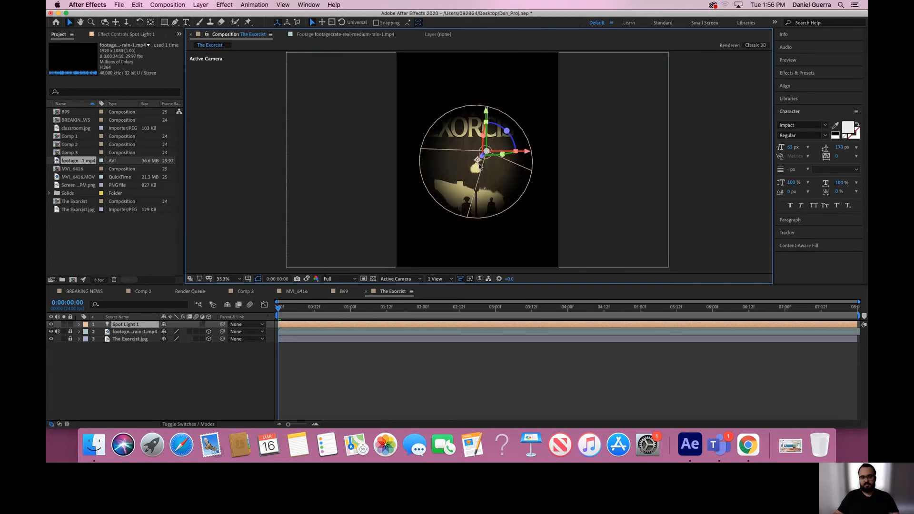
scroll(480, 164, "up", 3)
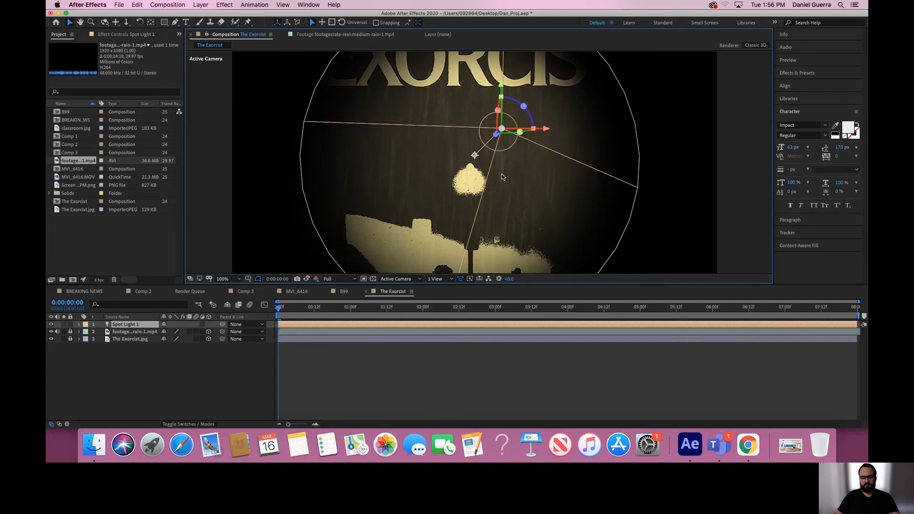
left_click_drag(503, 176, 491, 215)
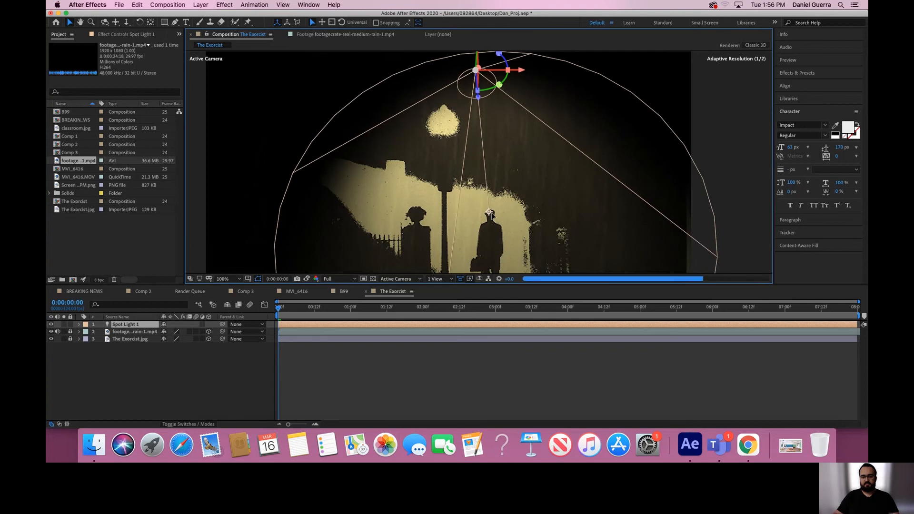
left_click_drag(527, 138, 525, 158)
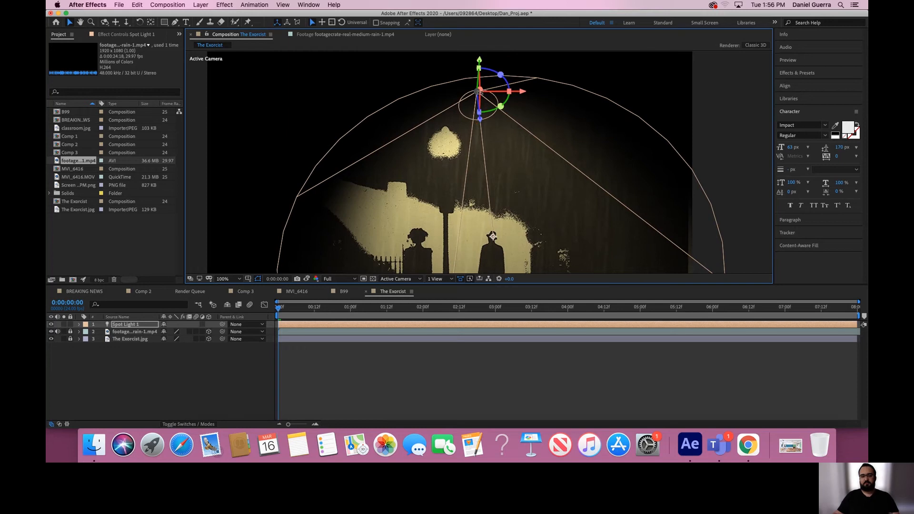
left_click_drag(480, 93, 346, 207)
left_click_drag(402, 191, 353, 130)
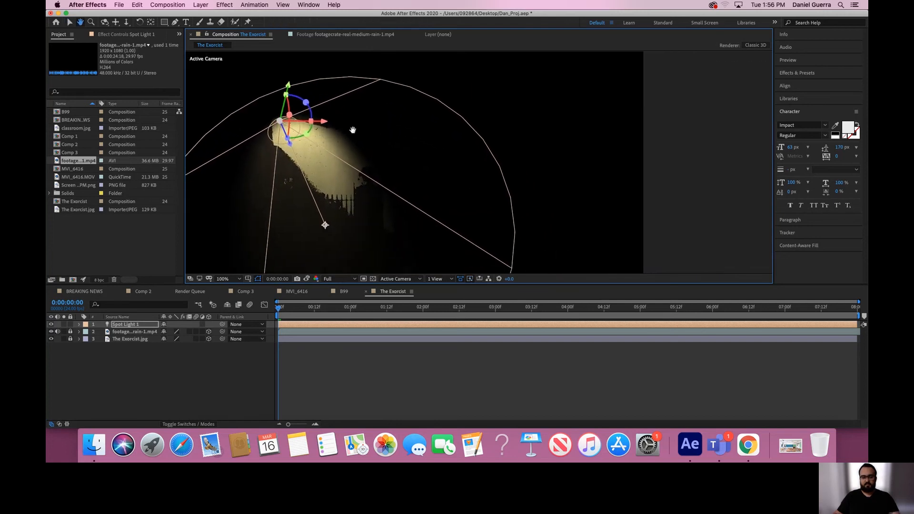
left_click_drag(327, 229, 479, 253)
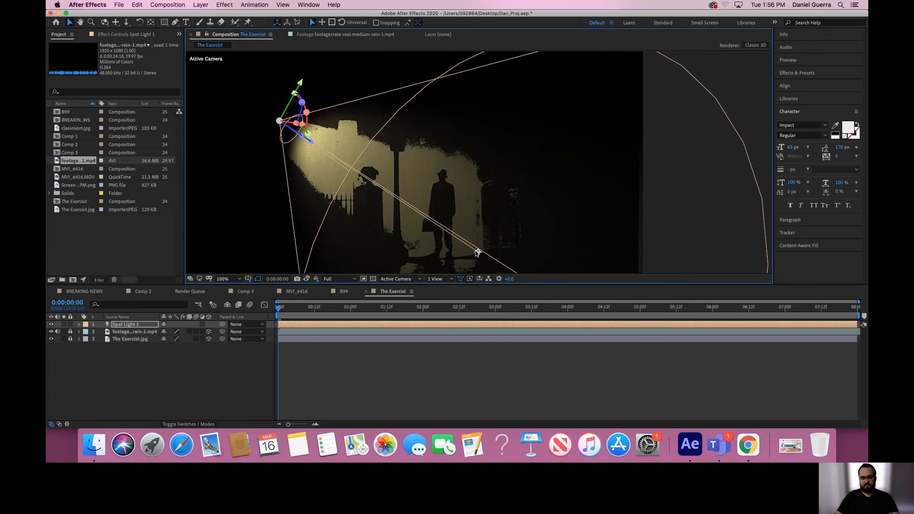
left_click(233, 278)
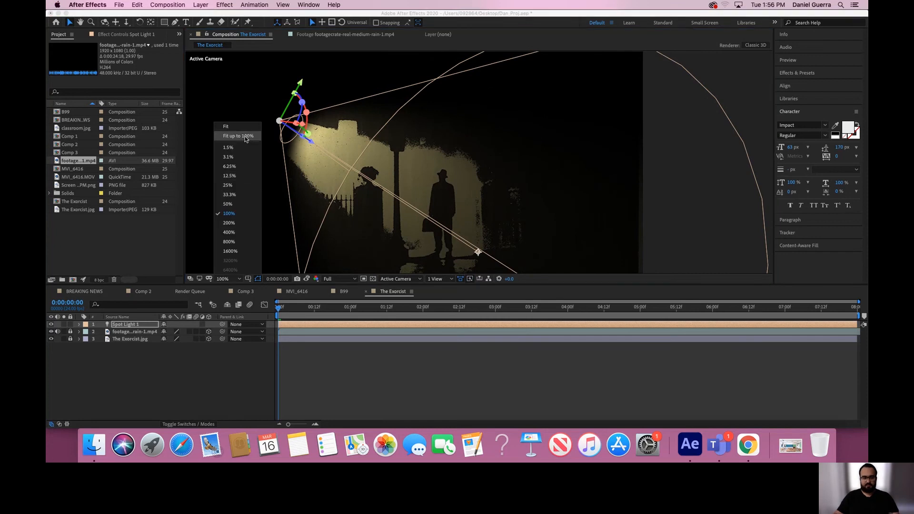
left_click(246, 137)
left_click(298, 179)
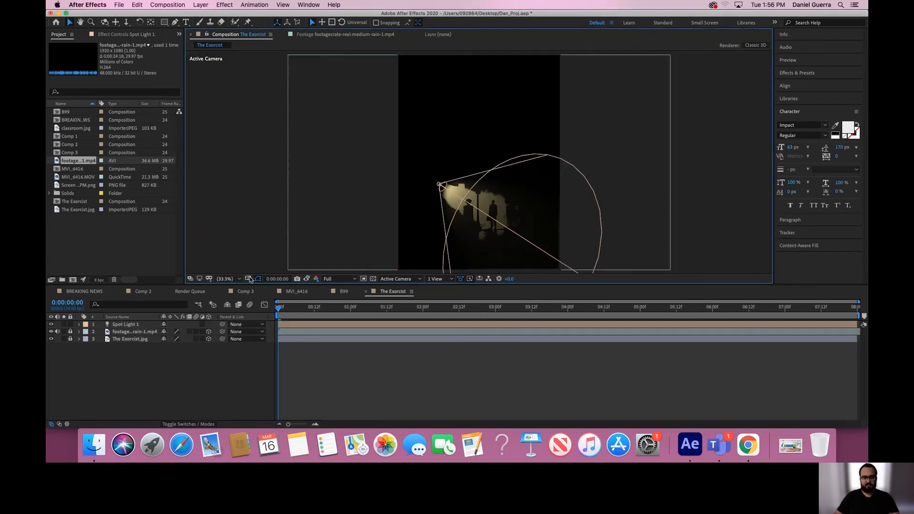
Step: Hide the spot light and create a new pale yellow light layer of type Point at 100% intensity
left_click(49, 328)
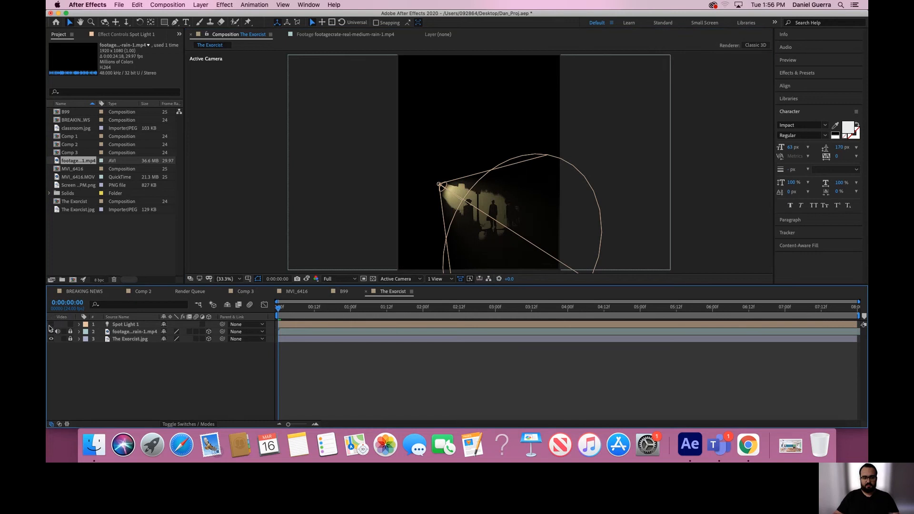
left_click(51, 325)
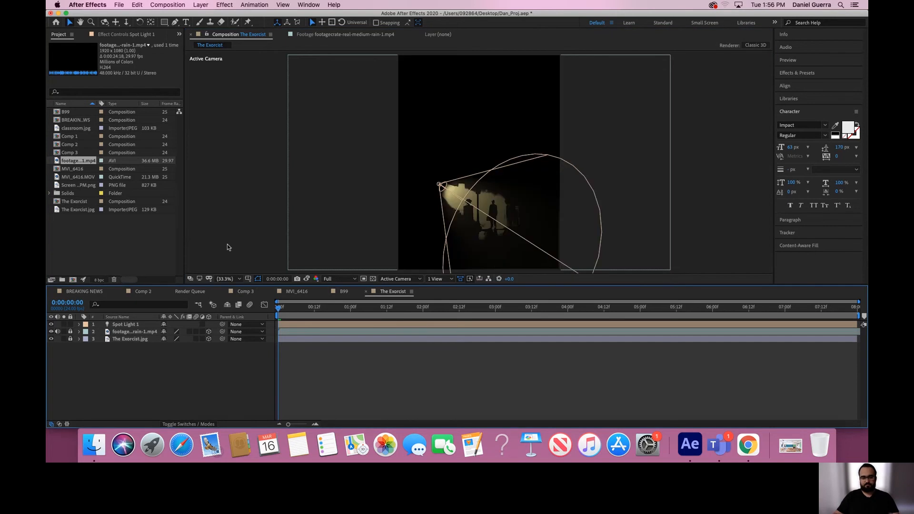
left_click(51, 325)
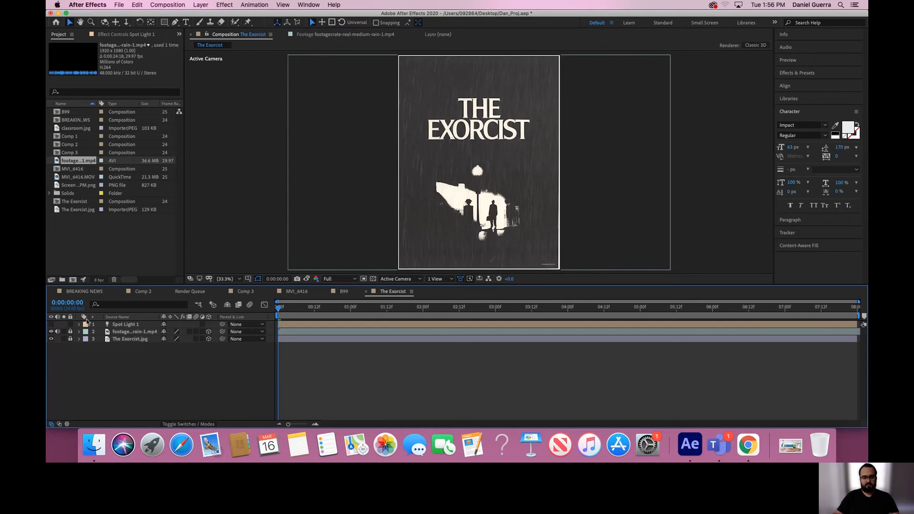
left_click(202, 4)
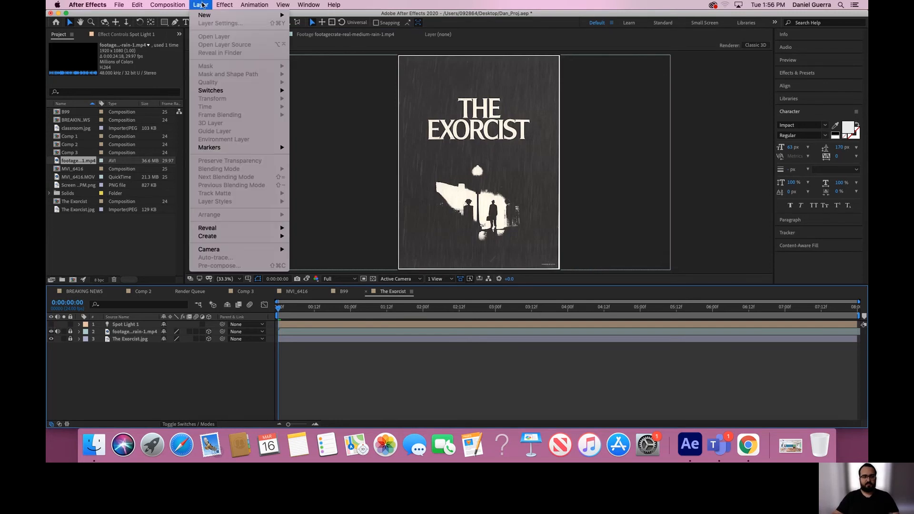
mouse_move(212, 15)
left_click(321, 36)
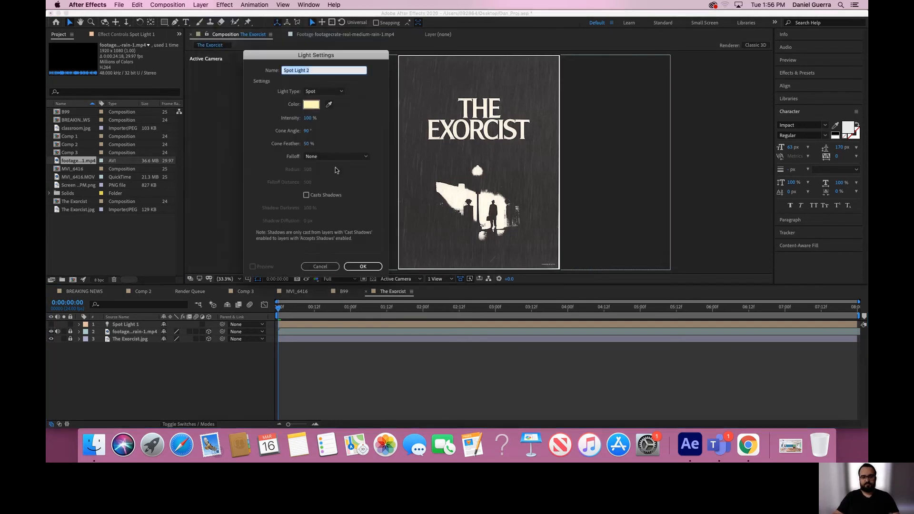
left_click(329, 92)
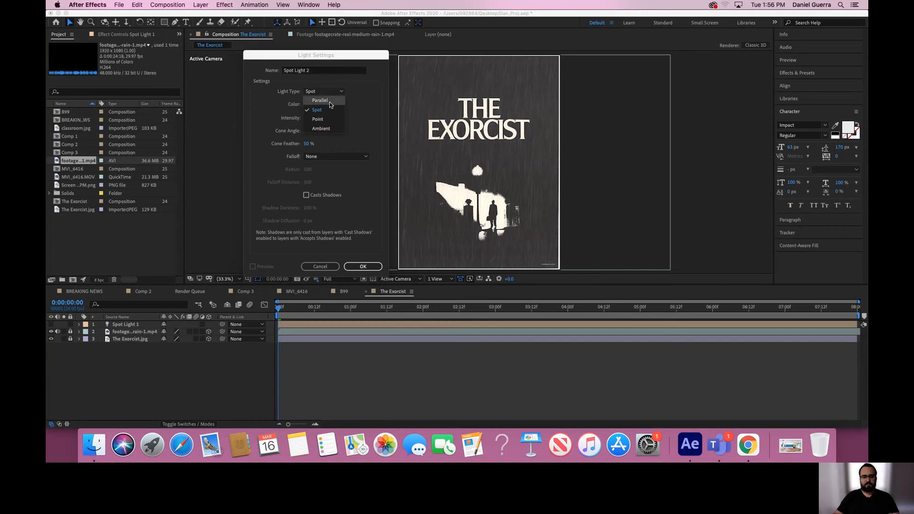
left_click(330, 120)
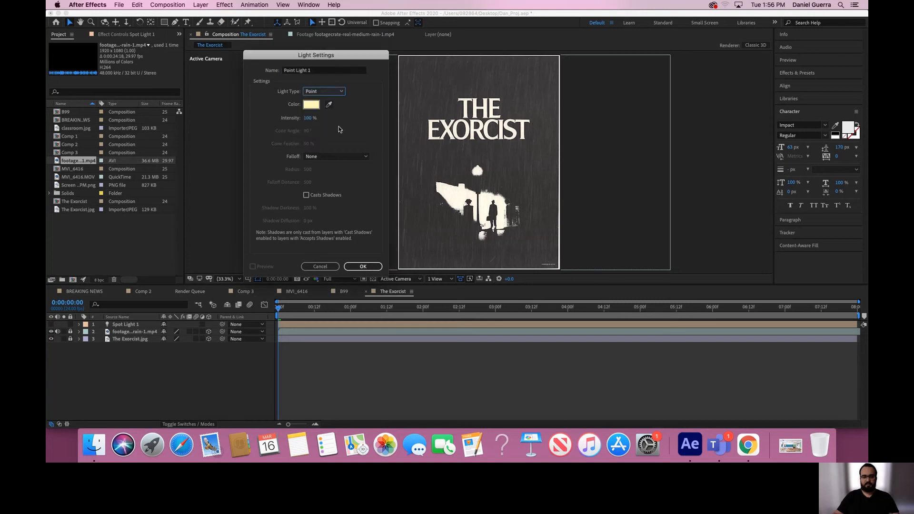
left_click(363, 267)
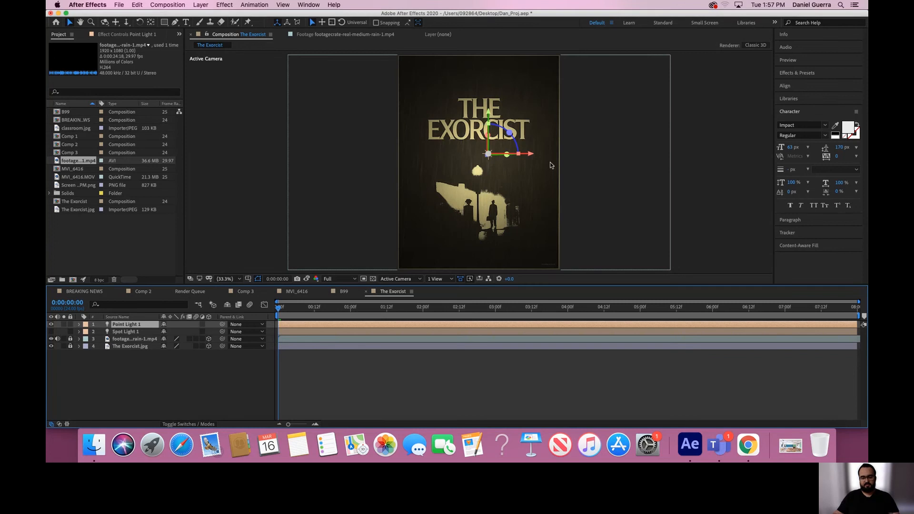
Step: Position the point light directly over the street lamp's globe
scroll(551, 169, "down", 1)
scroll(550, 166, "up", 2)
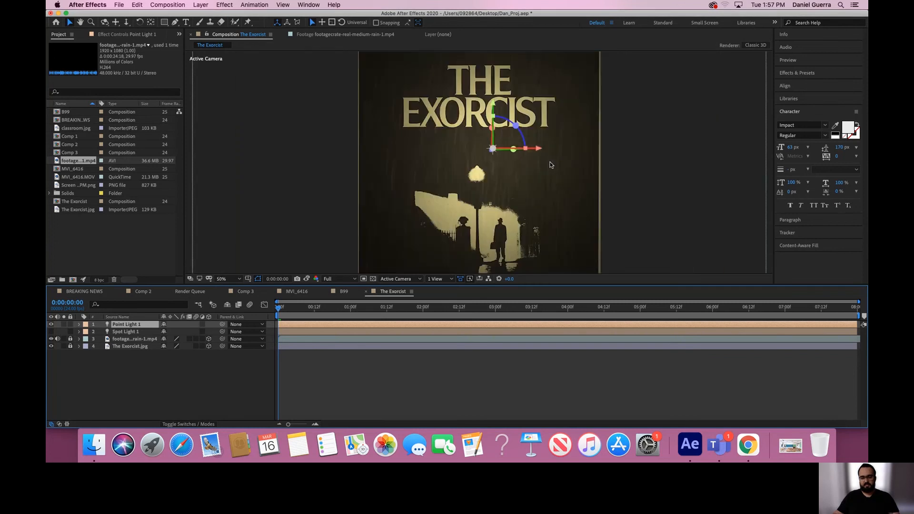
left_click(494, 104)
left_click_drag(494, 104, 495, 124)
left_click_drag(539, 177, 525, 178)
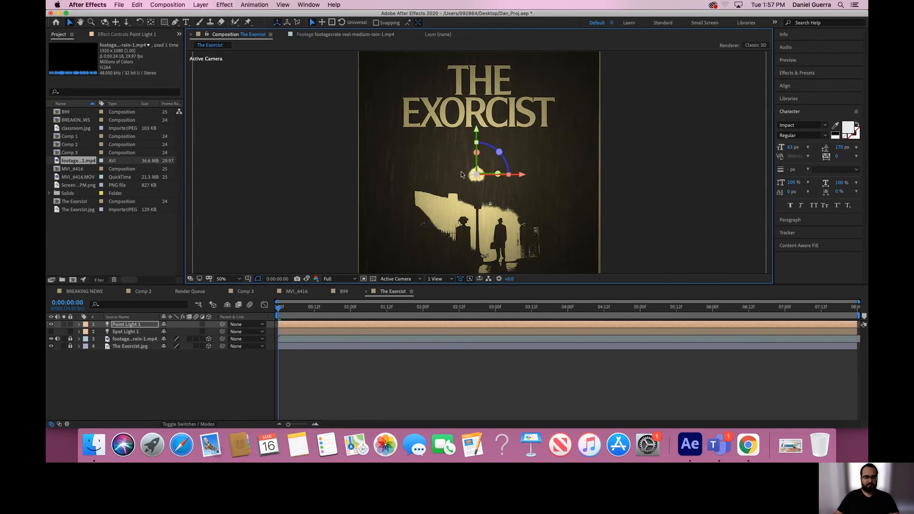
Step: Lower the point light's intensity to 20%
double_click(124, 324)
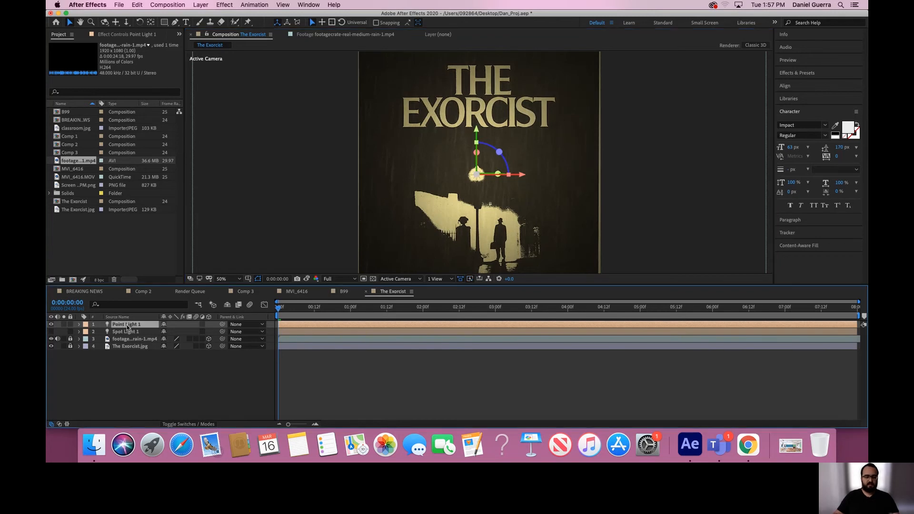
left_click_drag(307, 118, 290, 127)
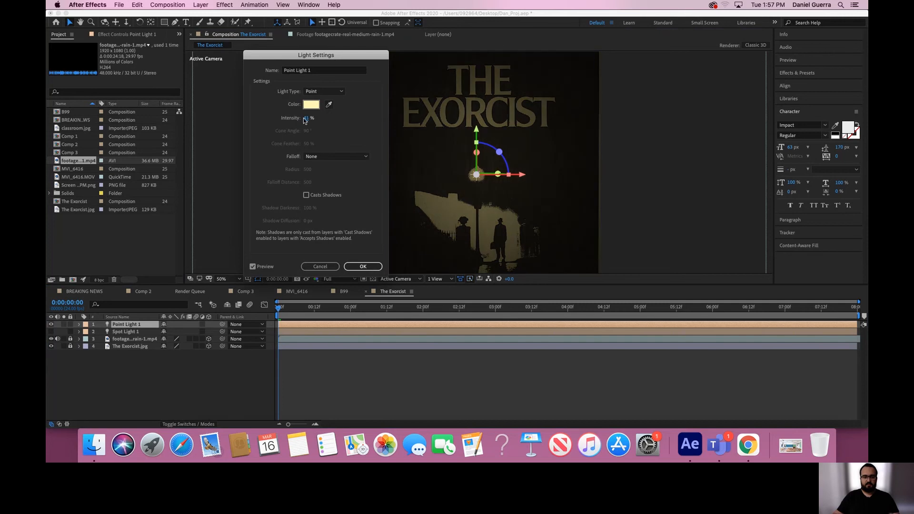
left_click(306, 120)
type("20")
key("Return")
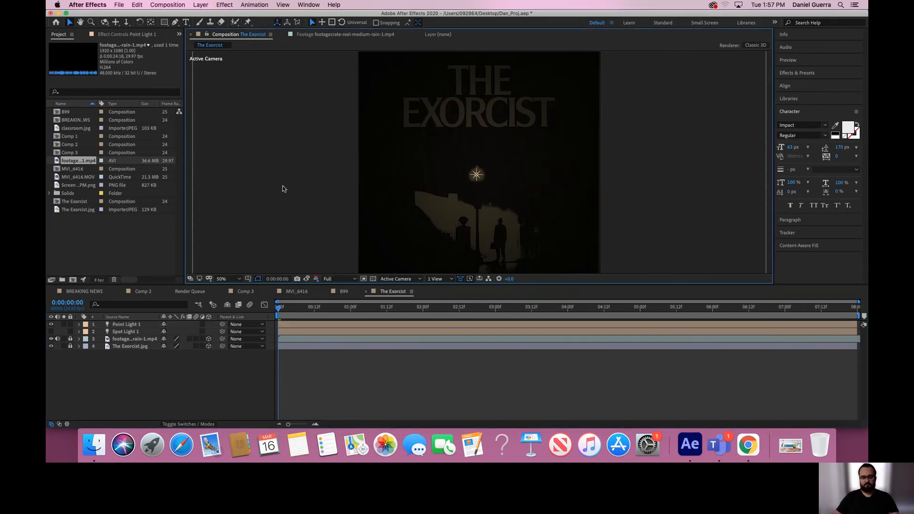
Step: Turn the spot light's visibility back on and preview the composition with both lights
left_click(234, 279)
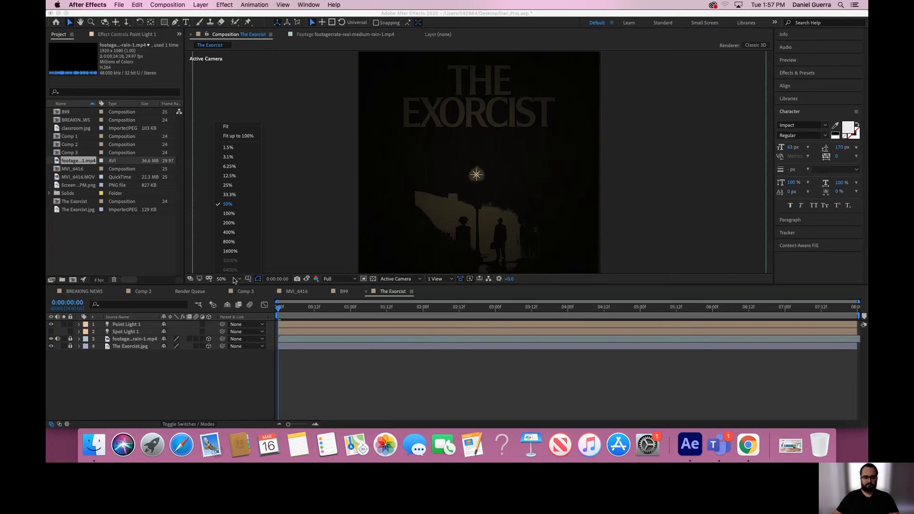
left_click(241, 136)
left_click(51, 332)
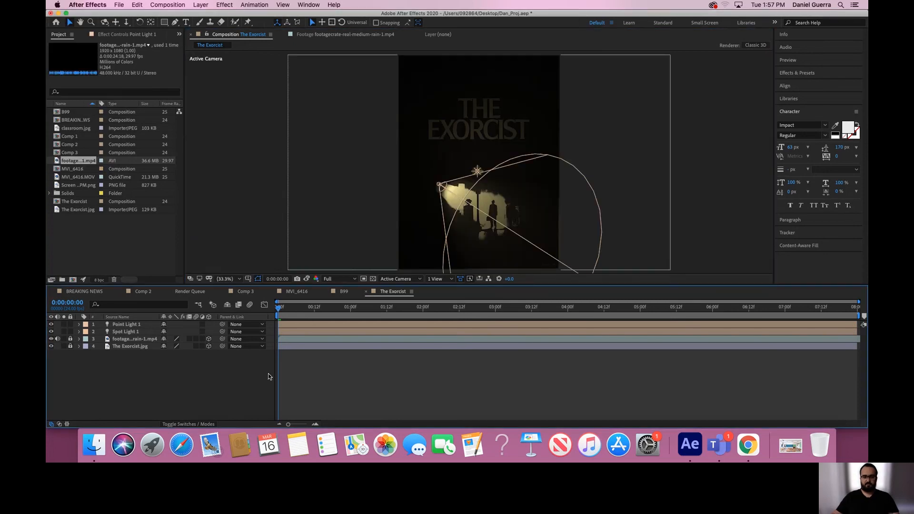
left_click(283, 246)
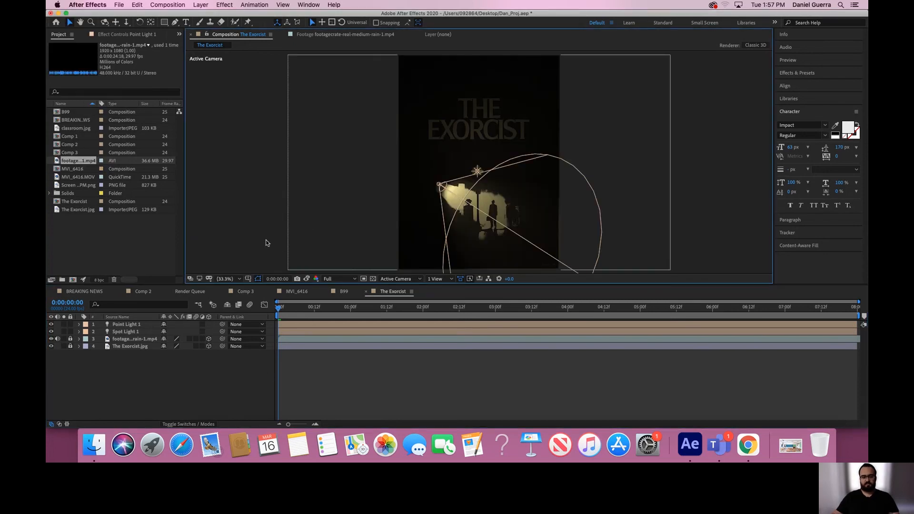
left_click(266, 244)
key("space")
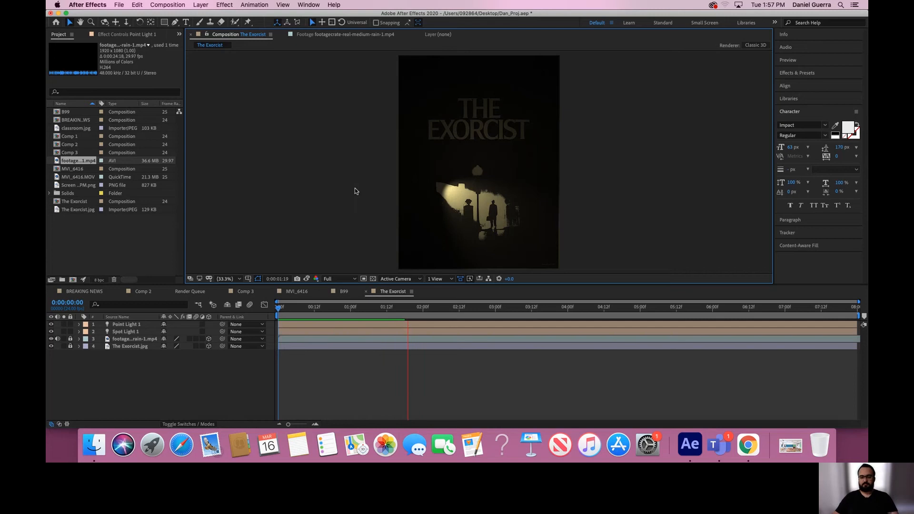
key("space")
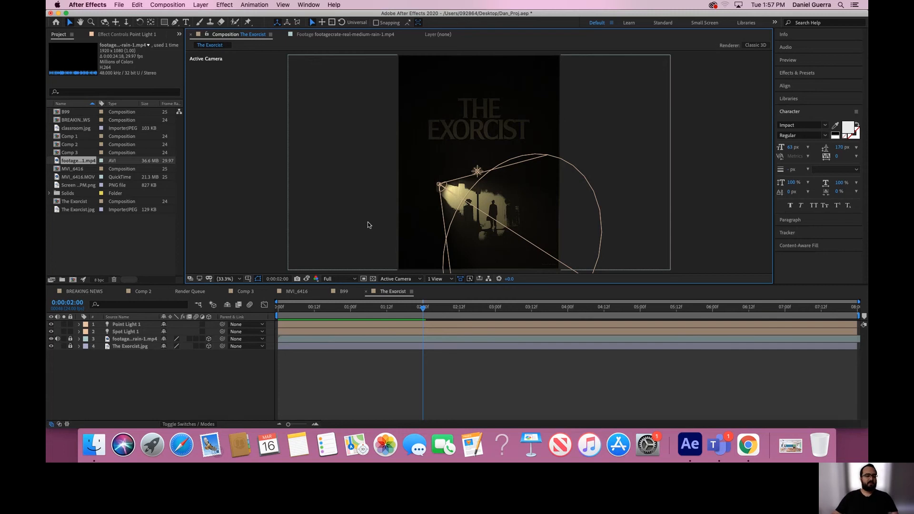
Step: Add the expression wiggle(5,15) to the spot light's Intensity and play back the composition from the start
left_click(126, 333)
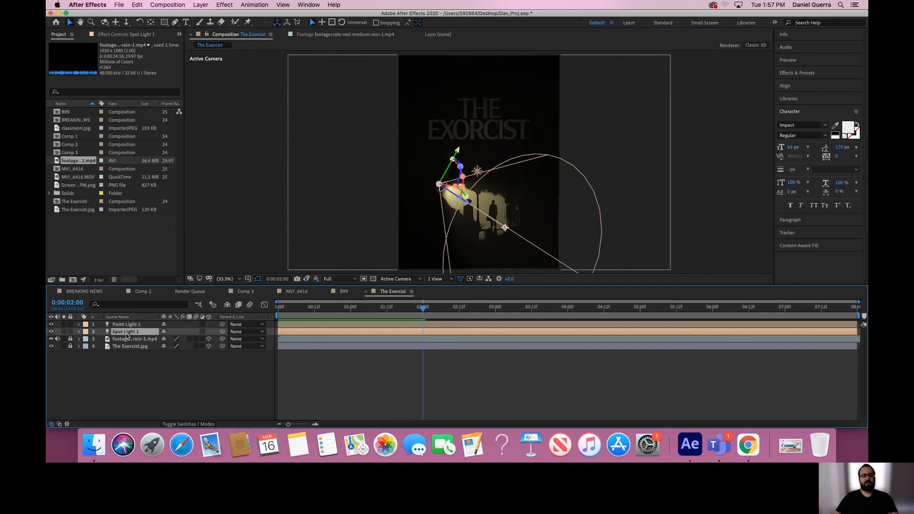
left_click(79, 332)
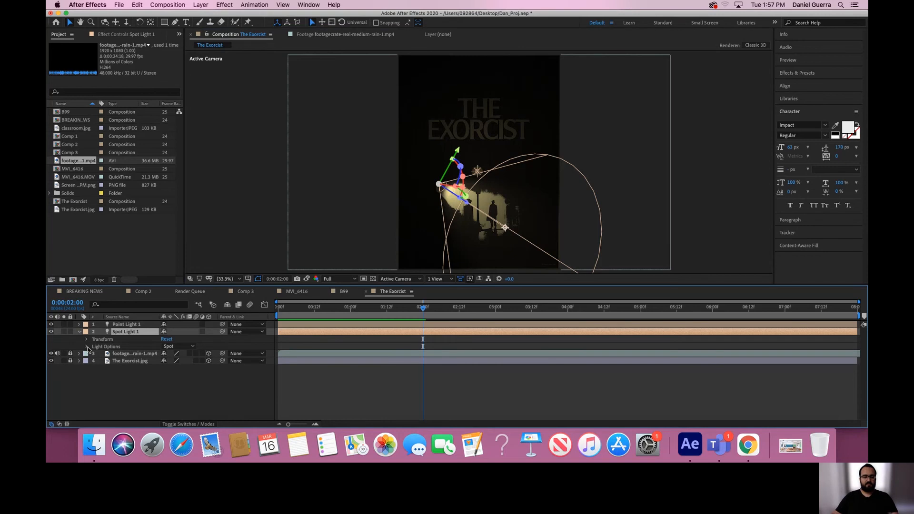
left_click(87, 347)
left_click(115, 352)
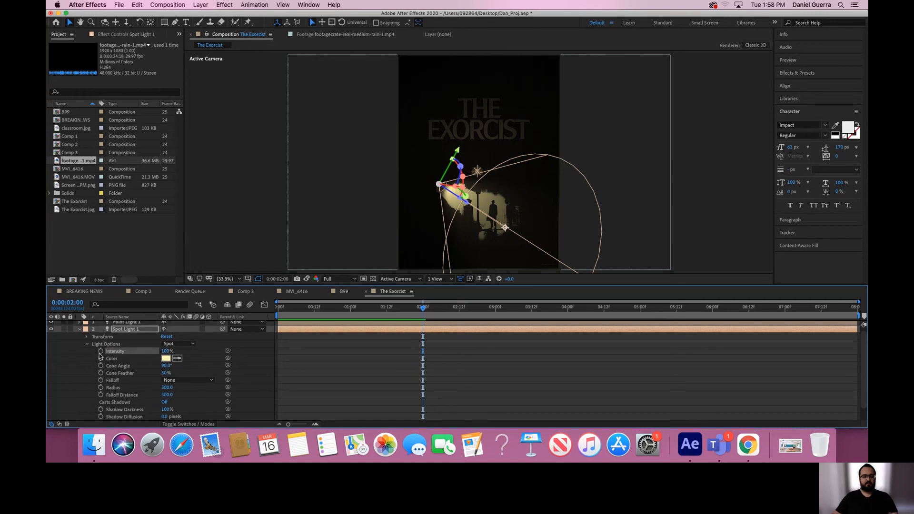
left_click(101, 352)
left_click(100, 352)
left_click(101, 352, "alt")
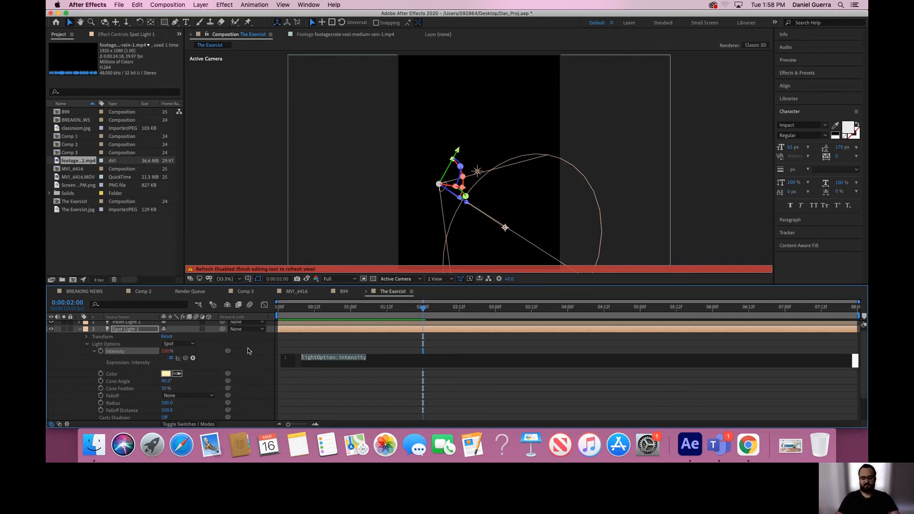
type("wigg")
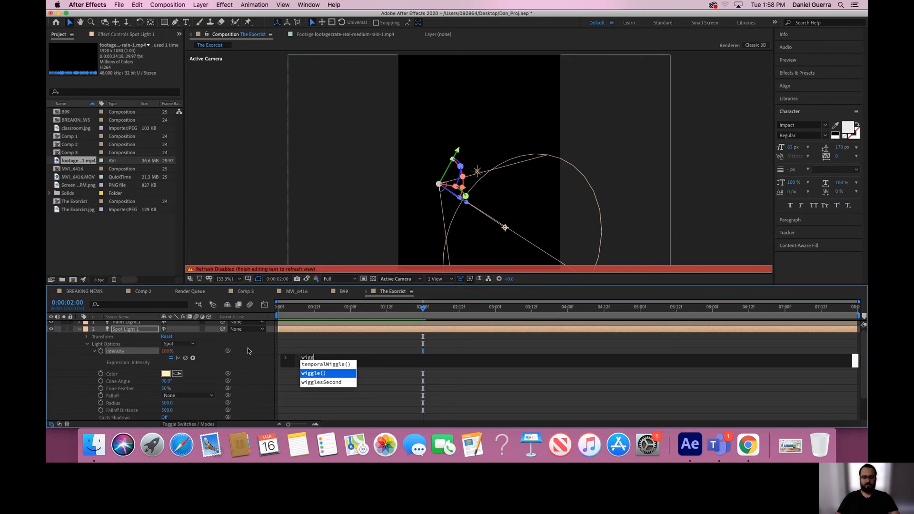
key("Return")
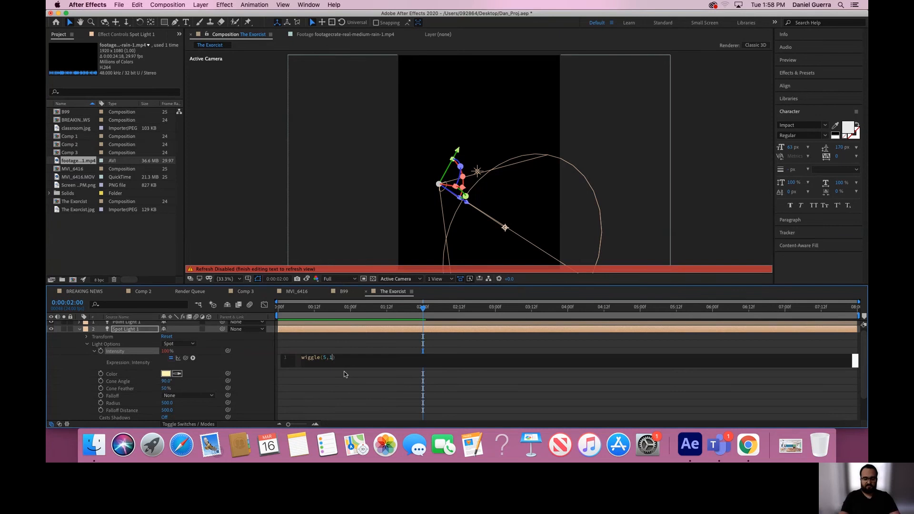
type("5")
left_click(347, 349)
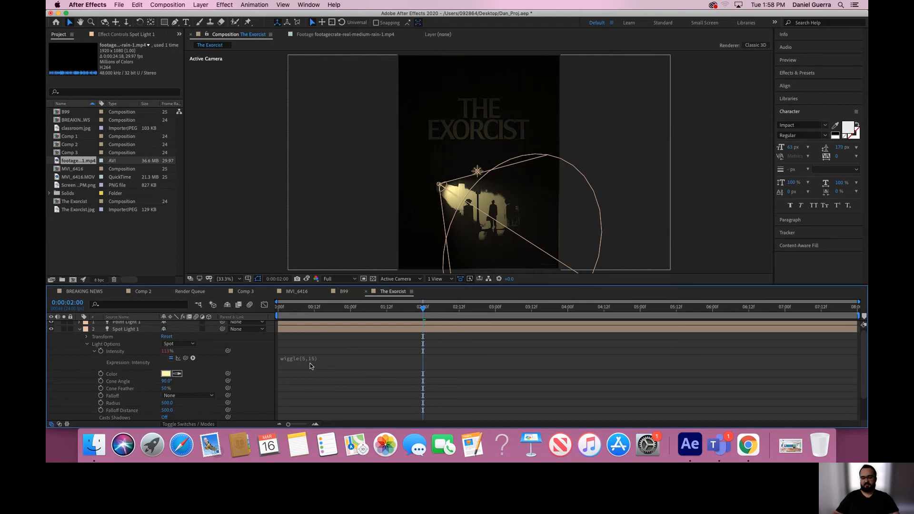
left_click_drag(300, 312, 247, 315)
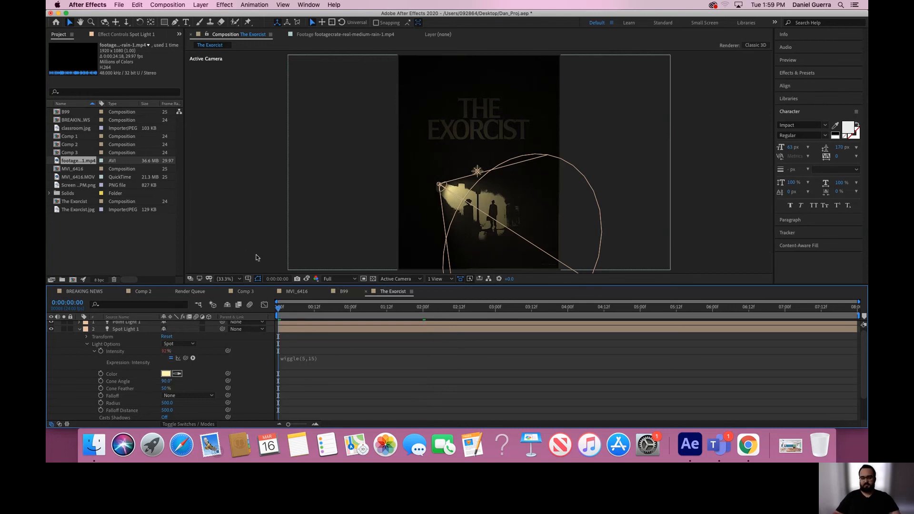
key("space")
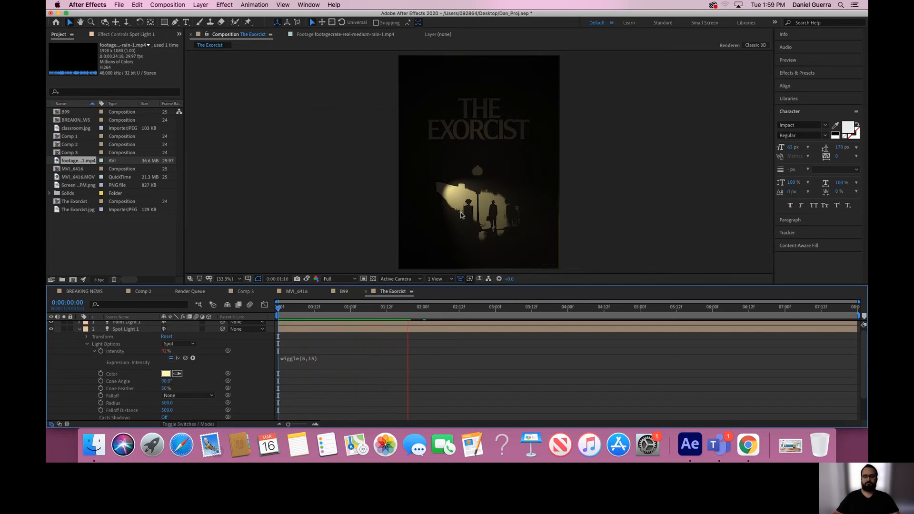
Step: Examine the spot light's flicker up close on the street figures during playback, and return to the full poster view
scroll(485, 205, "down", 2)
scroll(485, 205, "up", 1)
scroll(485, 205, "up", 1)
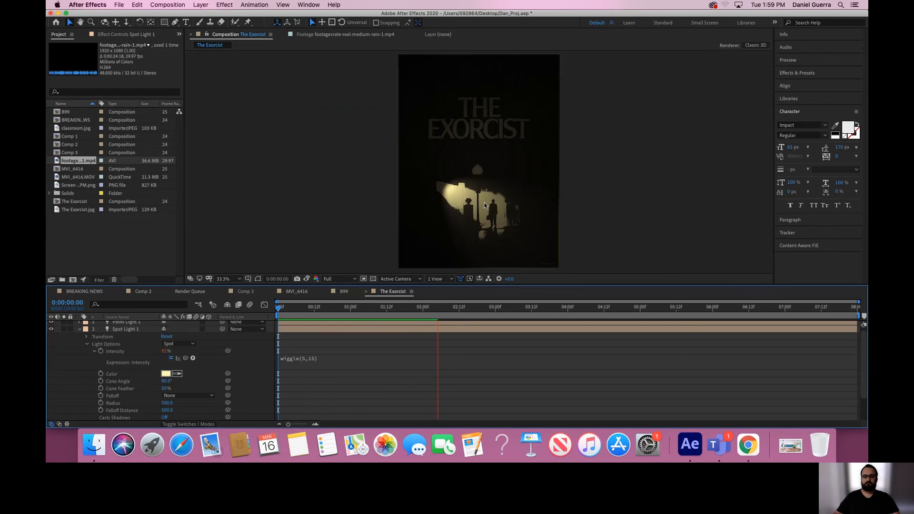
scroll(482, 210, "up", 4)
key("space")
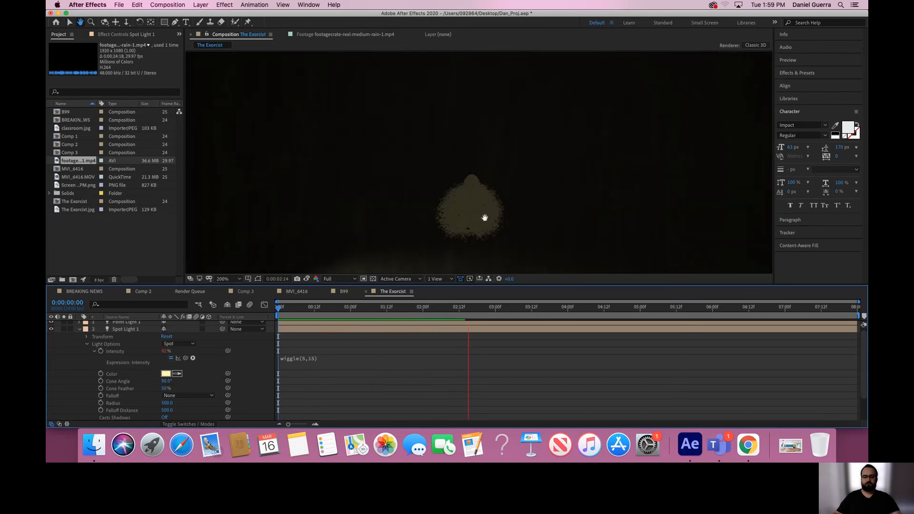
left_click_drag(484, 216, 481, 82)
left_click_drag(504, 184, 499, 88)
key("space")
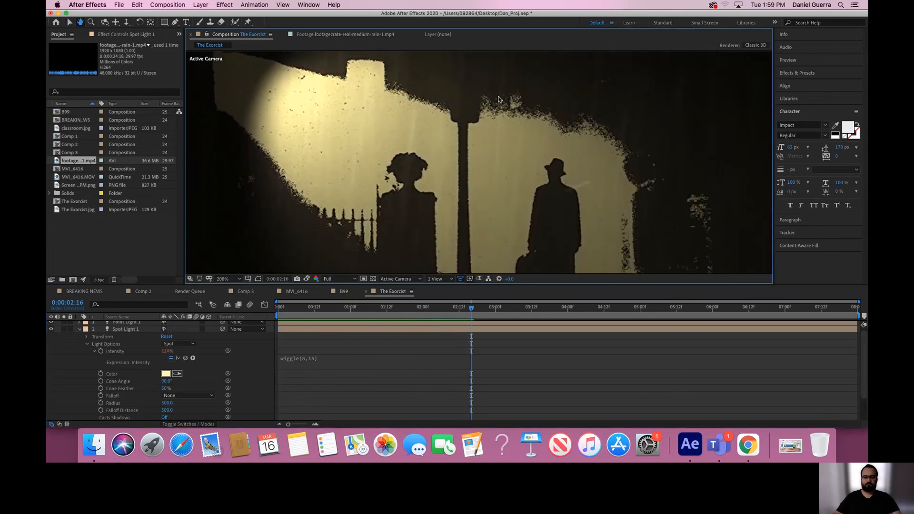
key("space")
left_click_drag(365, 308, 254, 311)
key("space")
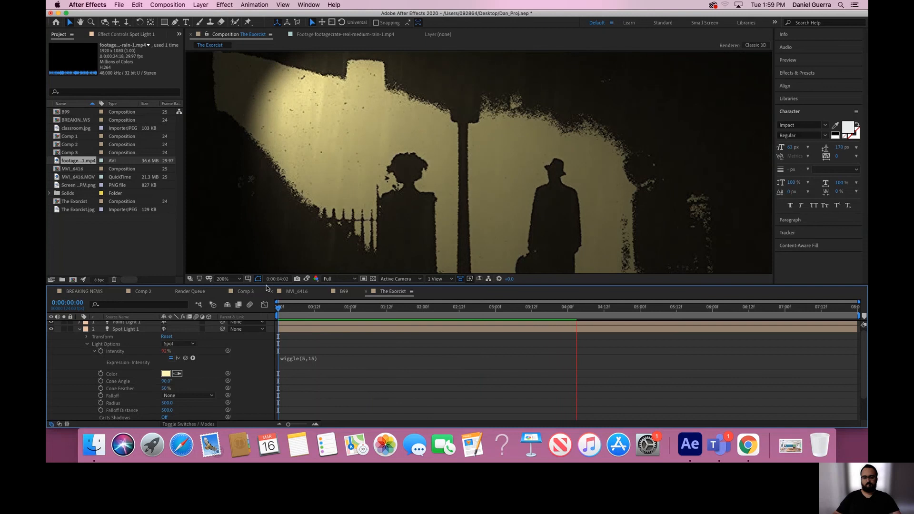
key("space")
left_click(240, 279)
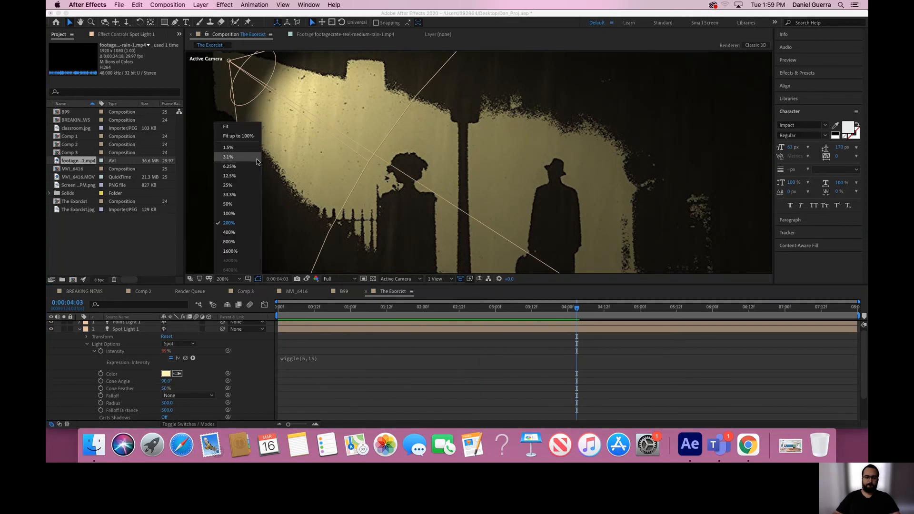
left_click(250, 137)
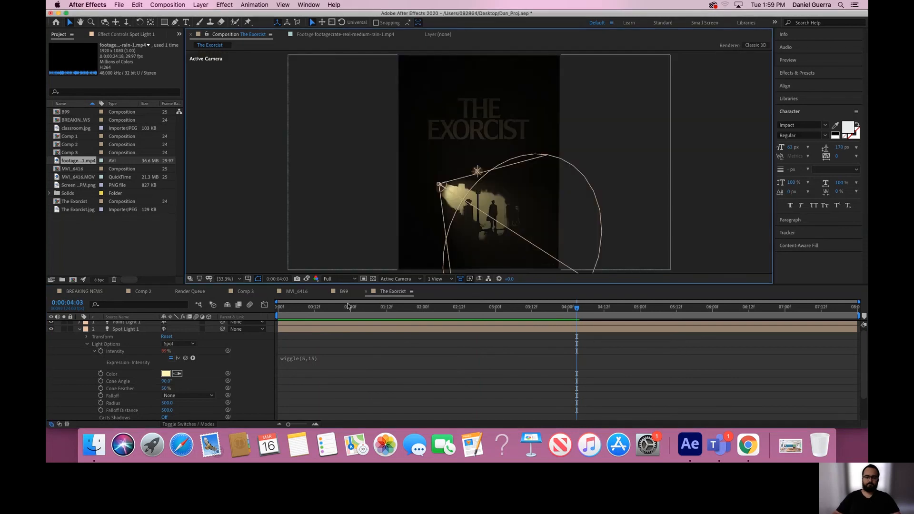
Step: Add the expression wiggle(5,15) to the point light's Intensity and collapse both light layers
left_click(311, 324)
scroll(98, 339, "down", 1)
scroll(103, 344, "up", 1)
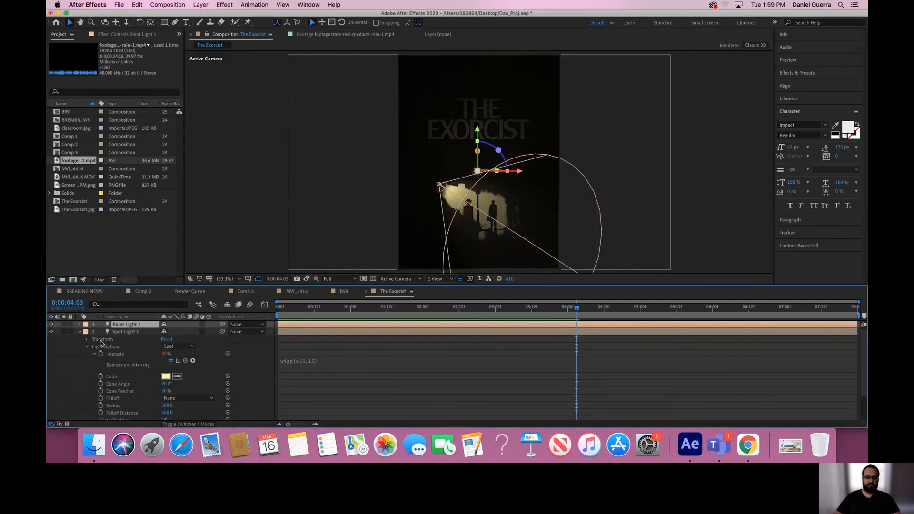
left_click(78, 325)
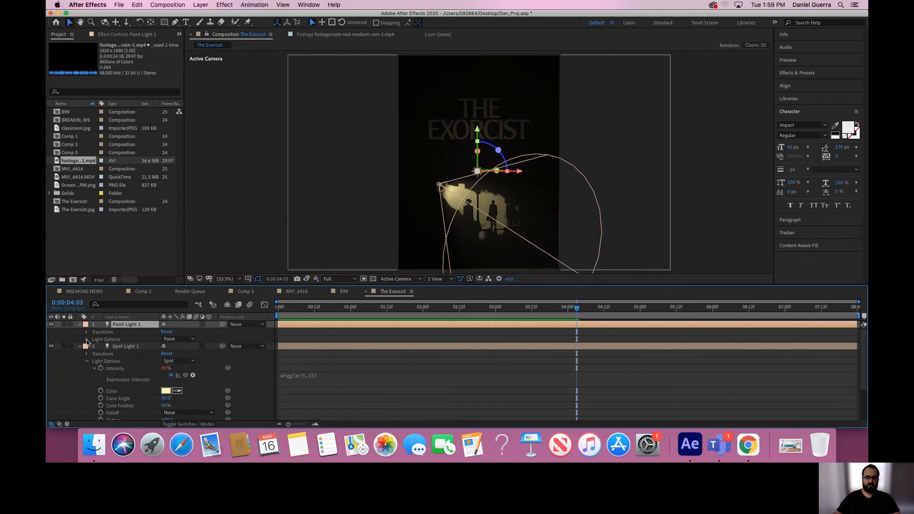
left_click(86, 339)
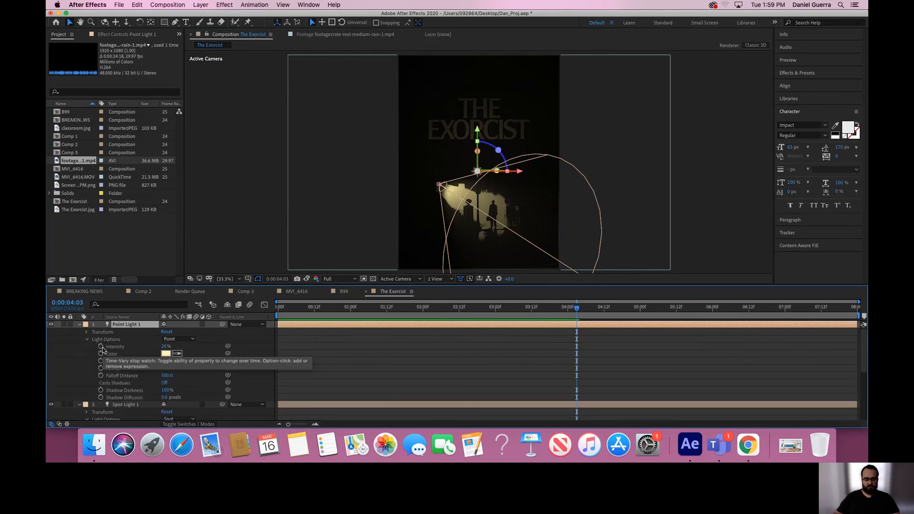
left_click(101, 350, "alt")
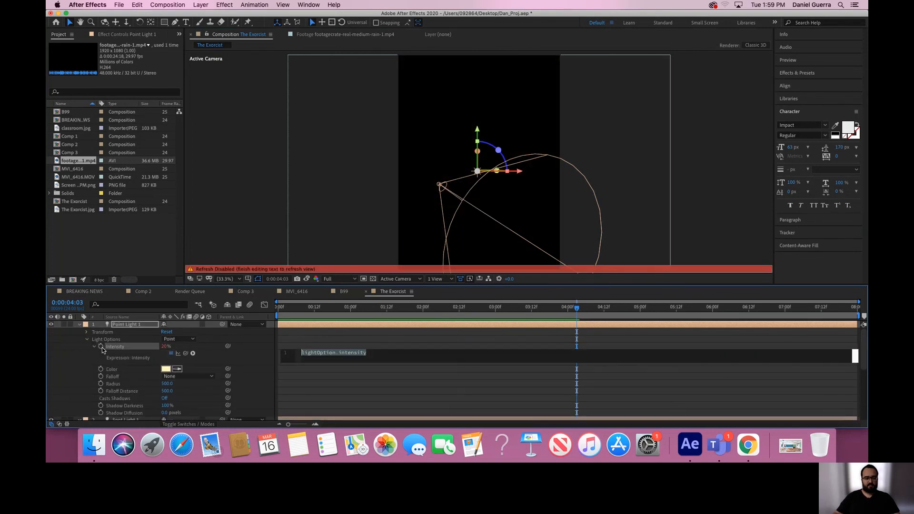
type("wiggle()")
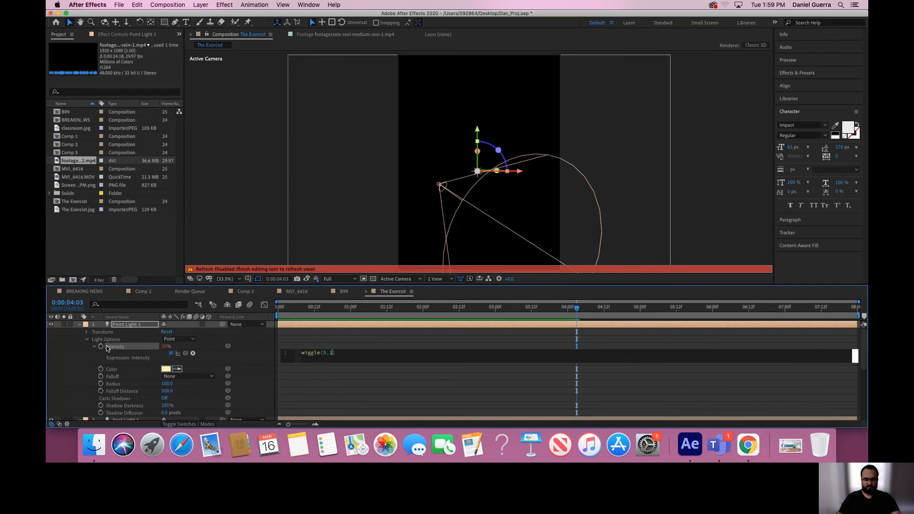
type("5,15")
left_click(372, 400)
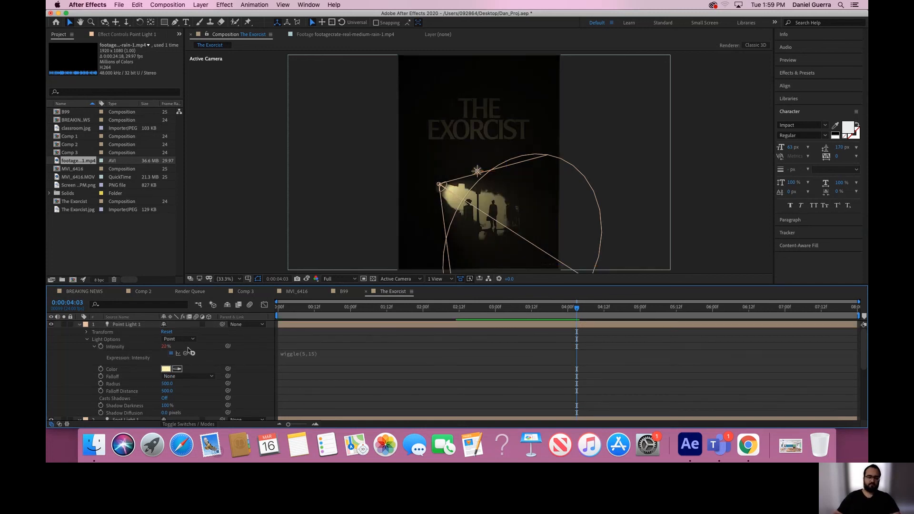
left_click(79, 325)
left_click(79, 332)
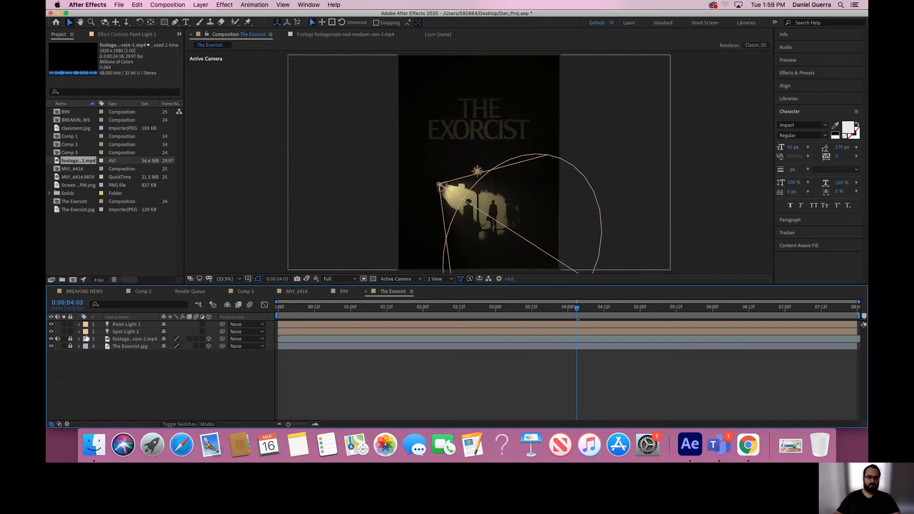
Step: Play back the composition from the start to check the flicker of both lights
left_click_drag(286, 307, 239, 305)
key("space")
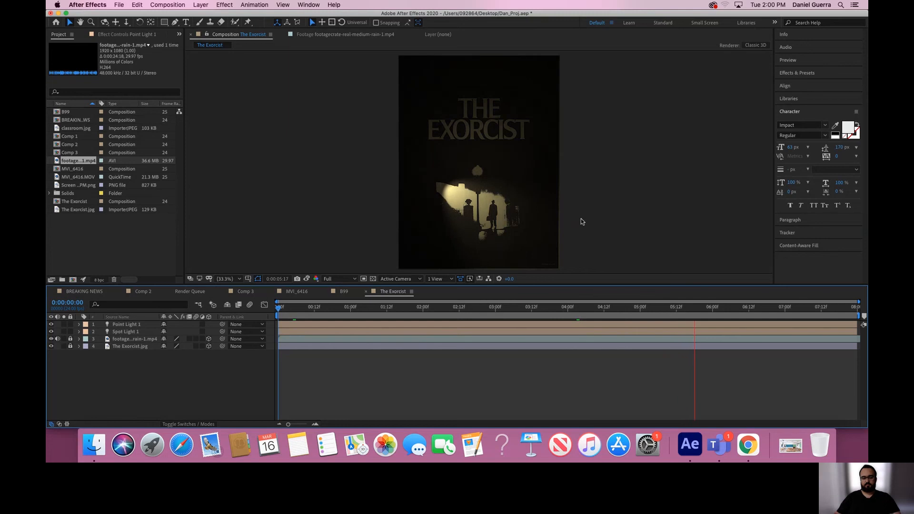
key("space")
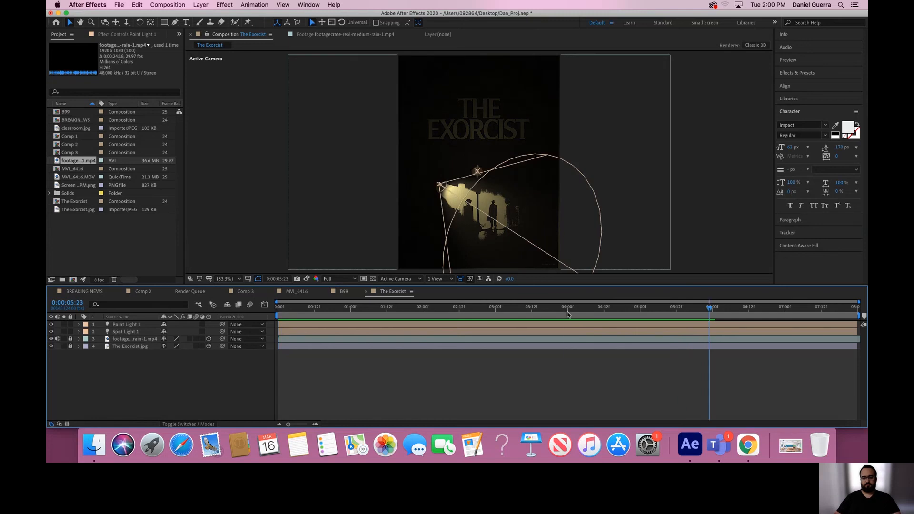
left_click(275, 306)
key("space")
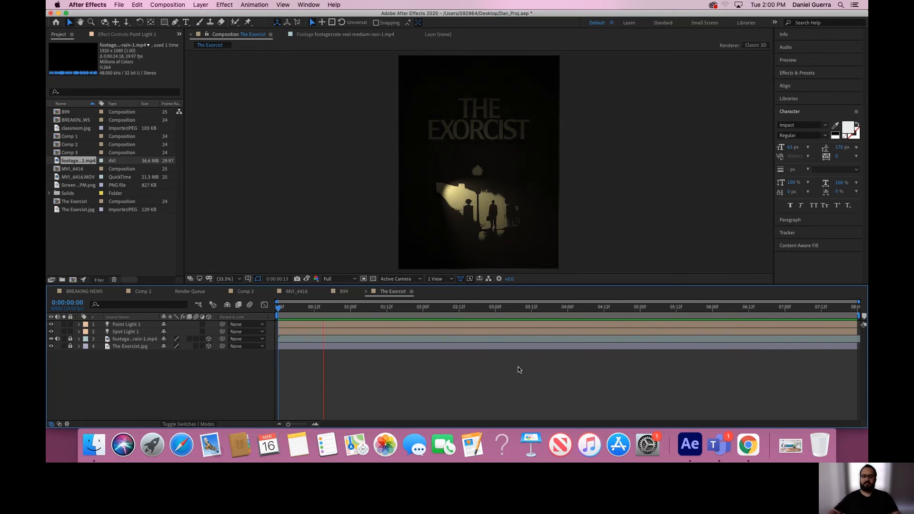
key("space")
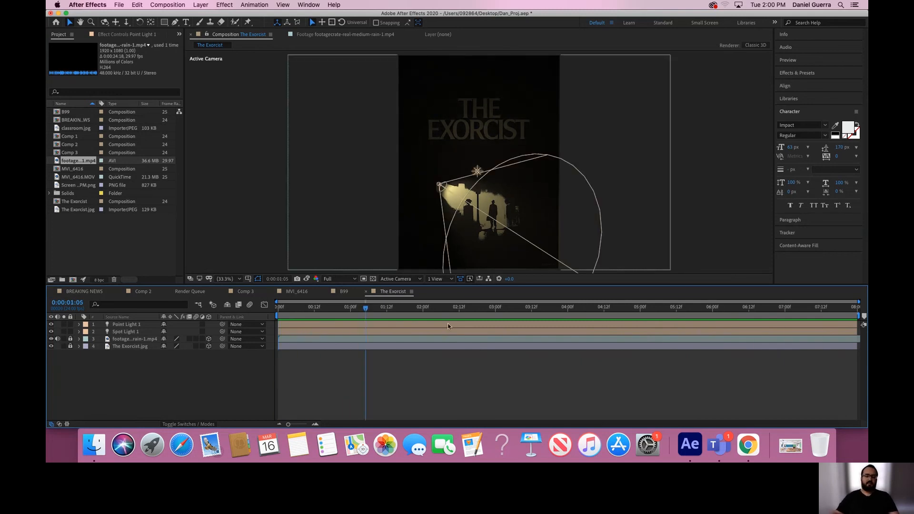
Step: Move the current time to 0:00:04:00 and duplicate the point light and spot light layers
left_click_drag(366, 310, 567, 317)
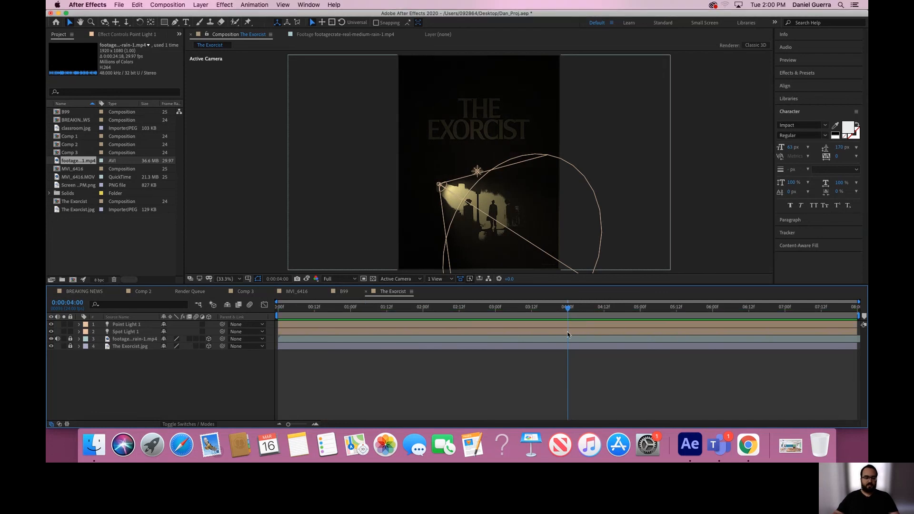
left_click(562, 332)
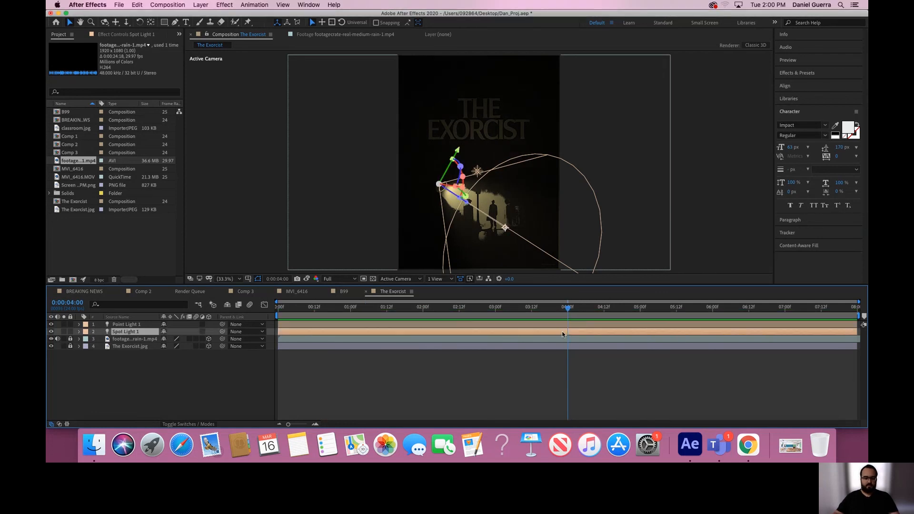
left_click(562, 325)
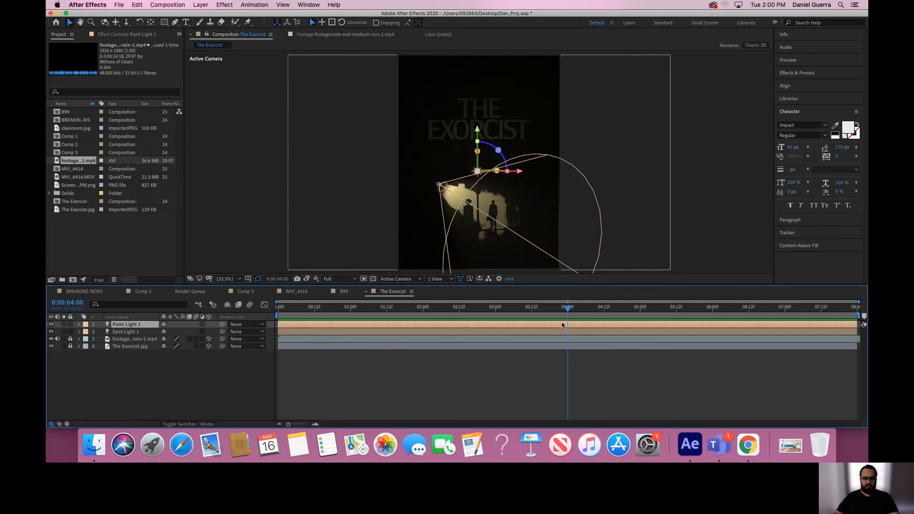
key("super+d")
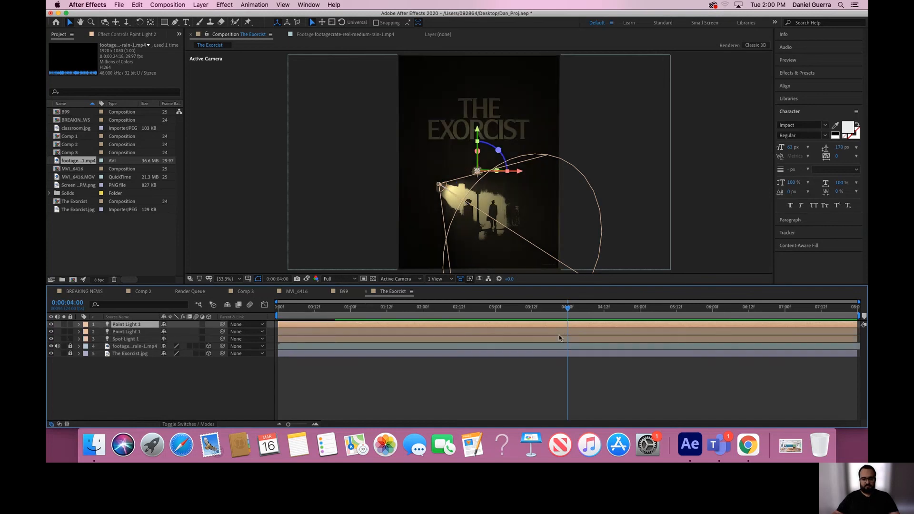
left_click(559, 339)
key("super+d")
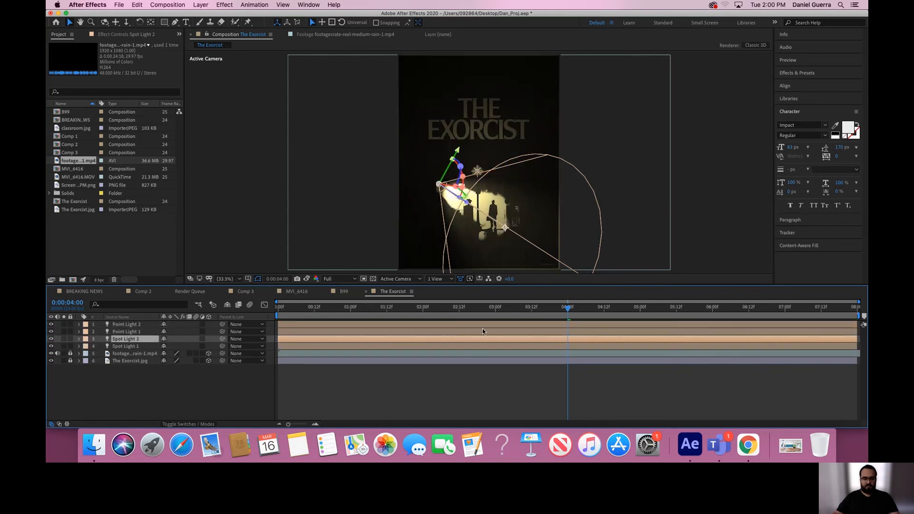
Step: Trim the duplicated lights to start at 0:00:04:00 and the original lights to end at that same time
left_click(365, 325, "super")
left_click_drag(278, 324, 566, 324)
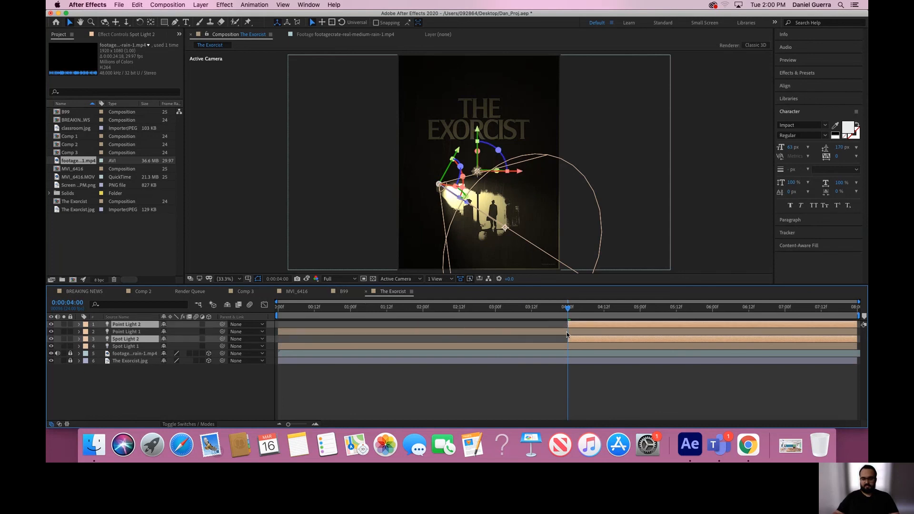
left_click(563, 332)
left_click(617, 346, "super")
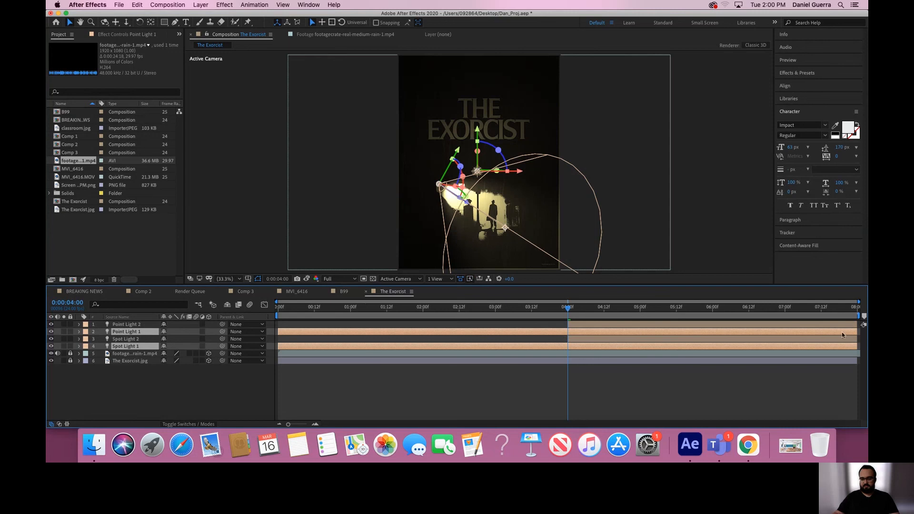
left_click_drag(856, 333, 601, 312)
left_click(544, 310)
Step: Replace the Intensity expression on Point Light 2 with wiggle(50,50)
left_click(587, 326)
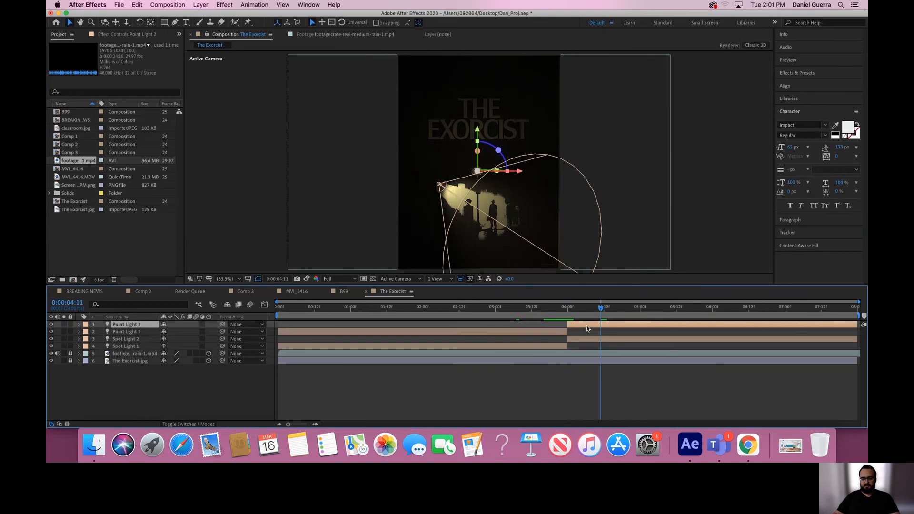
left_click(80, 324)
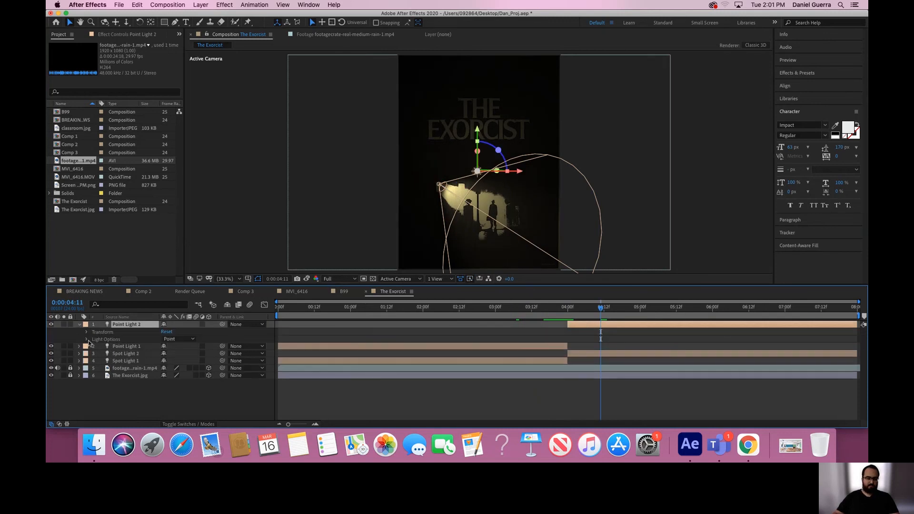
left_click(87, 339)
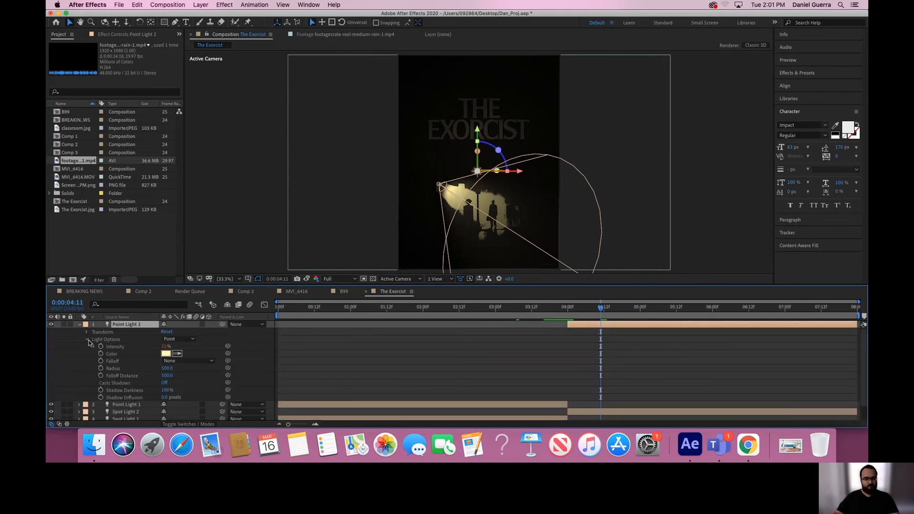
left_click(105, 348)
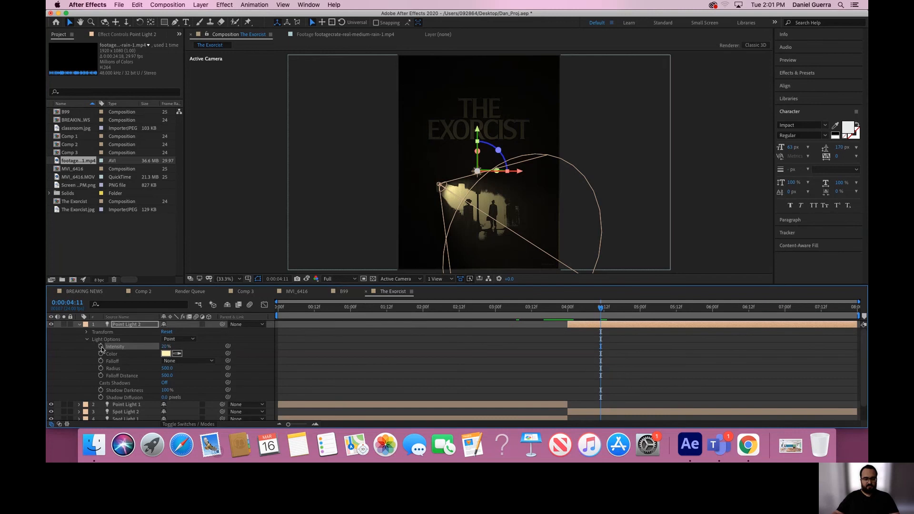
left_click(101, 347, "alt")
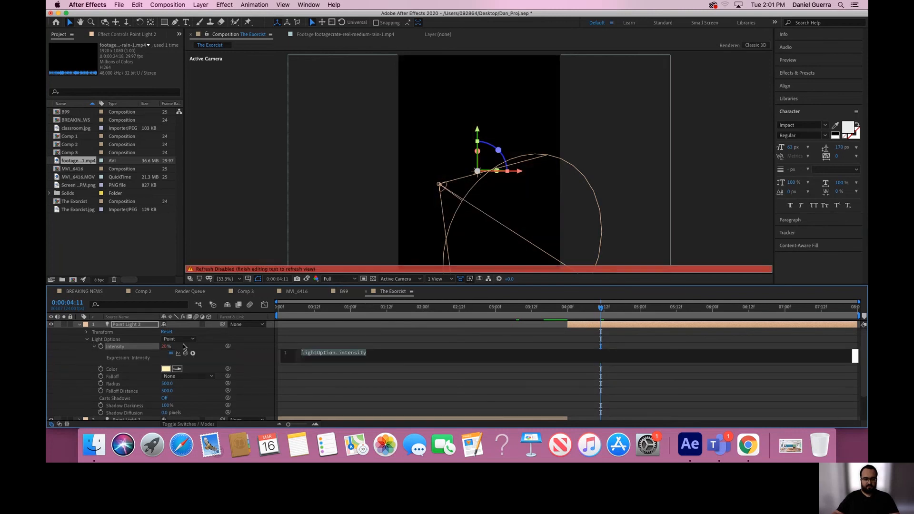
type("wiggle(50,50")
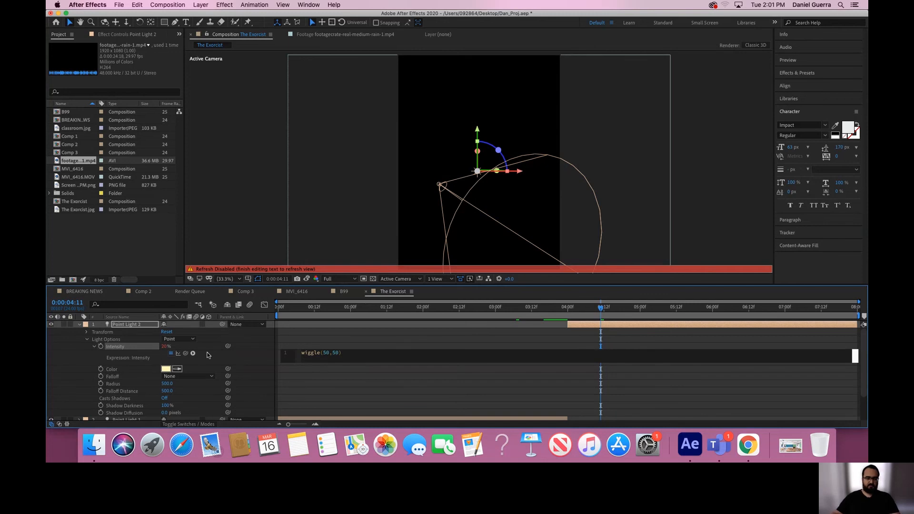
left_click(314, 372)
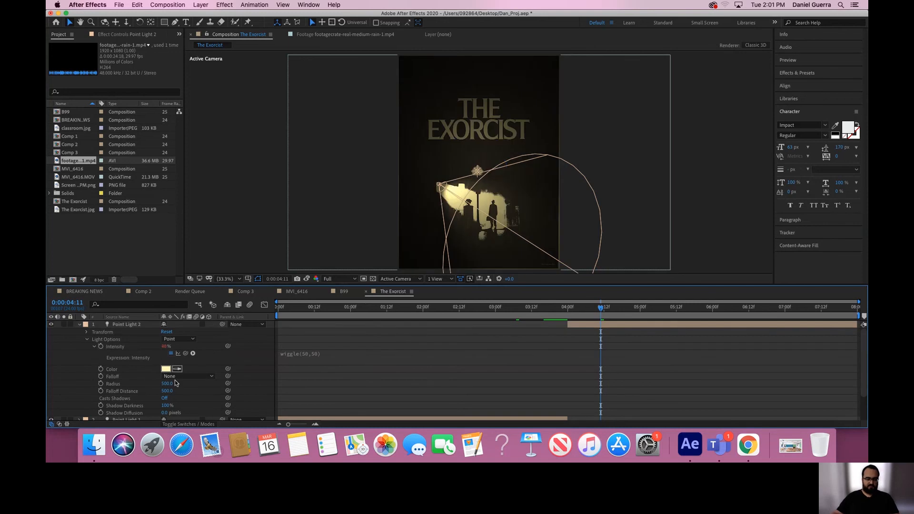
Step: Add the expression wiggle(20,20) to Point Light 2's Color and collapse the layer
left_click(101, 370, "alt")
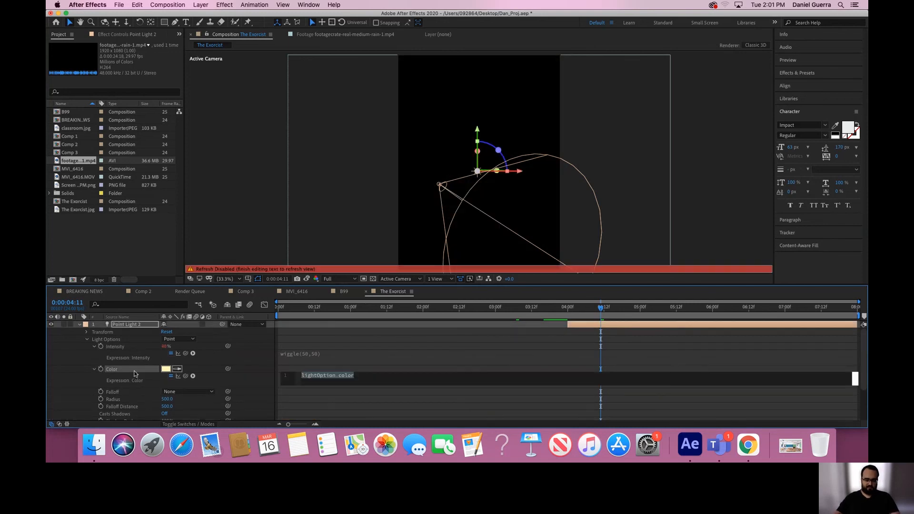
type("wiggle")
key("Return")
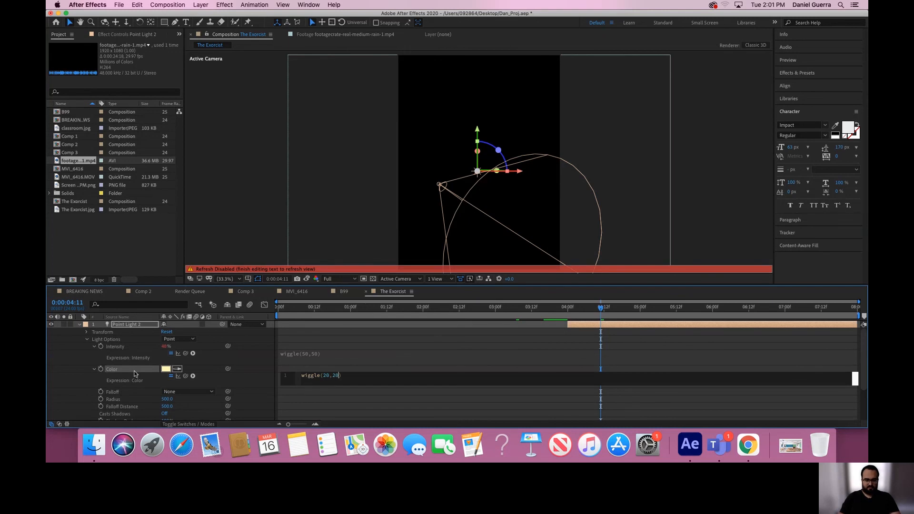
left_click(367, 370)
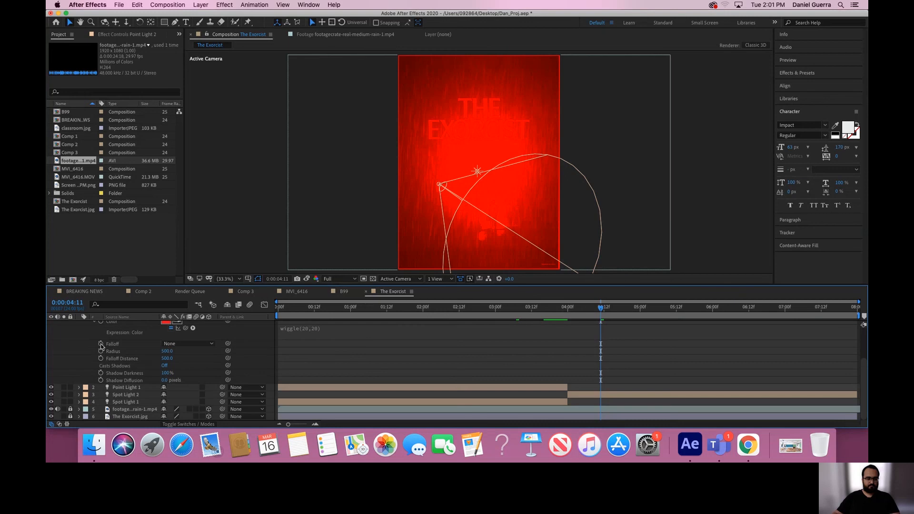
left_click(79, 324)
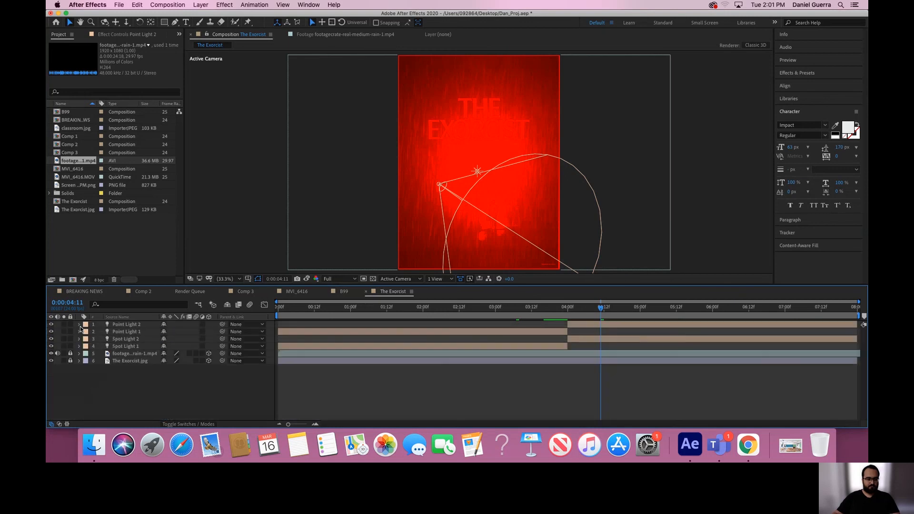
Step: Replace the Intensity expression on Spot Light 2 with wiggle(50,50)
left_click(132, 340)
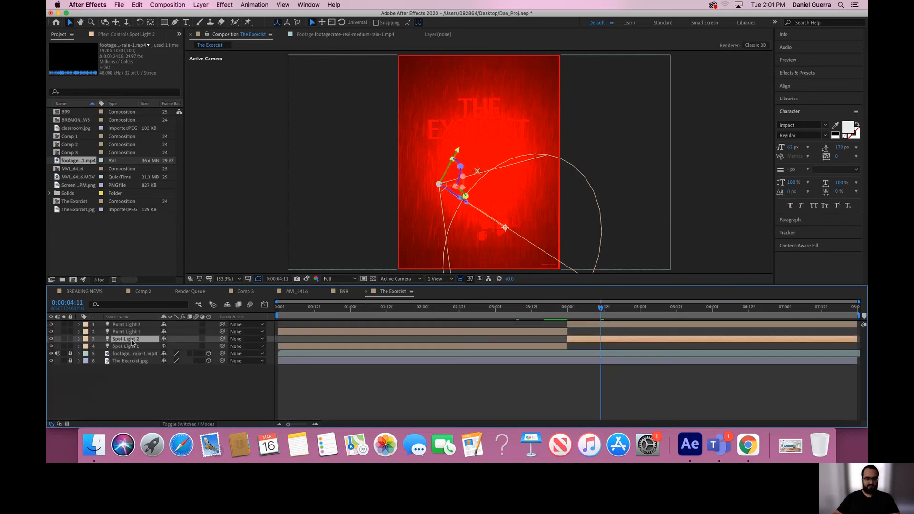
left_click(79, 339)
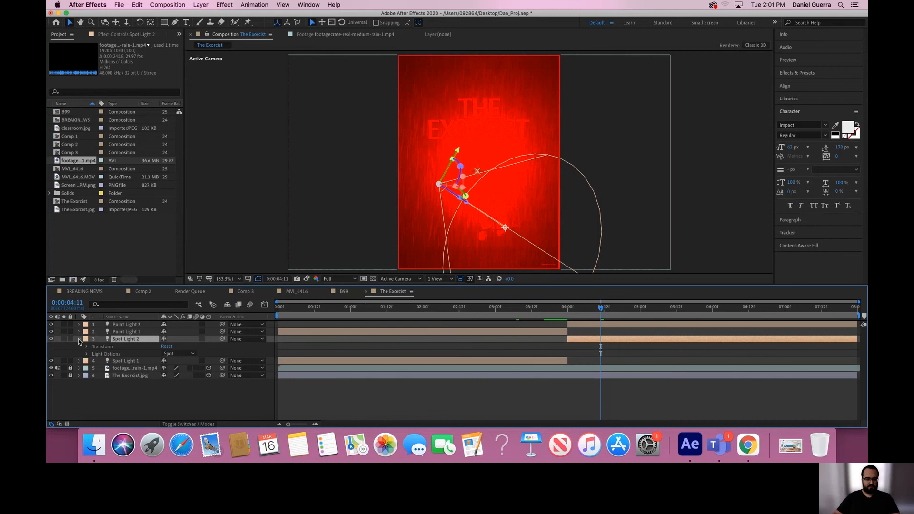
left_click(86, 353)
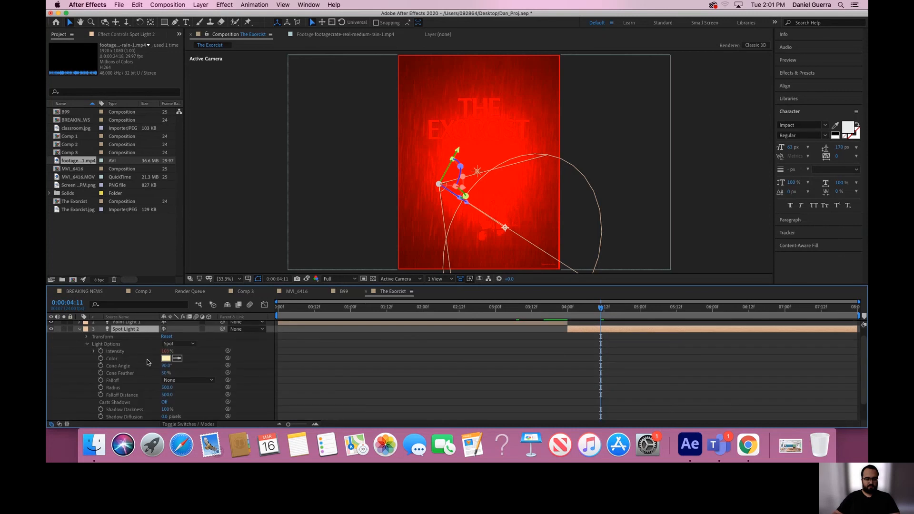
left_click(116, 352)
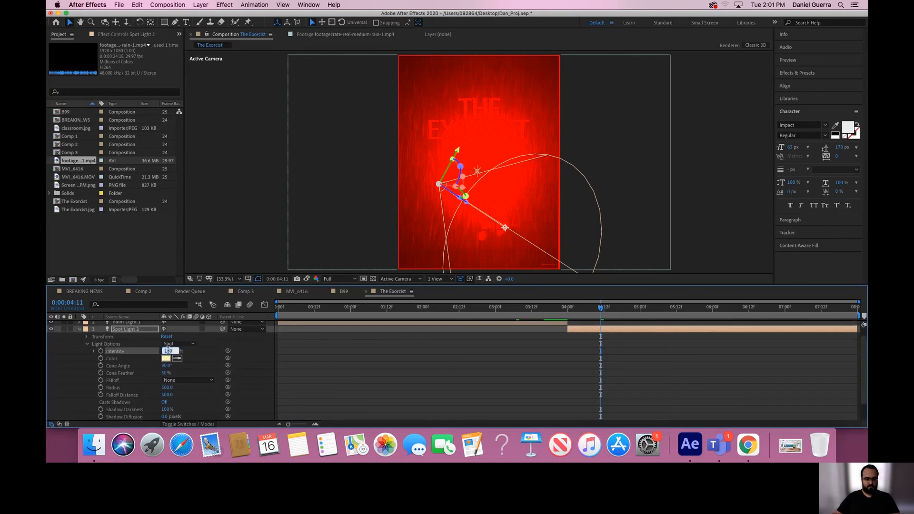
left_click(95, 352)
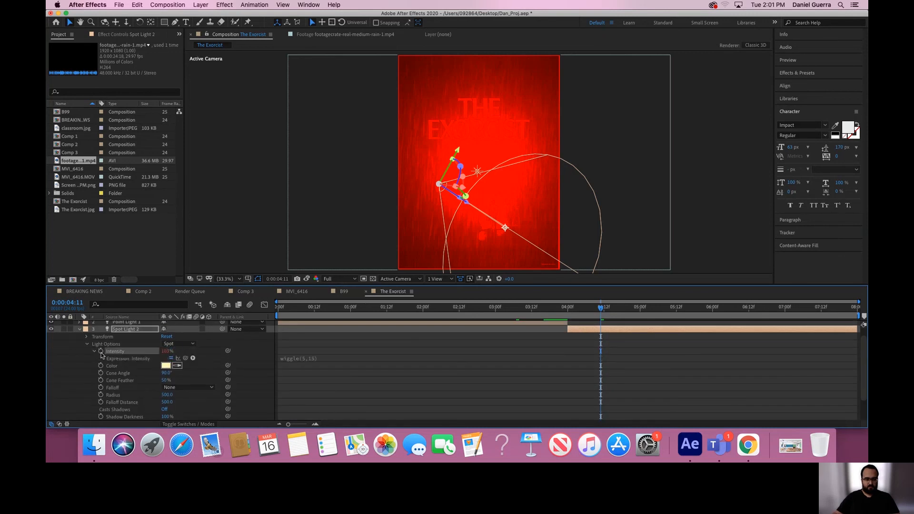
left_click(304, 358)
left_click(328, 358)
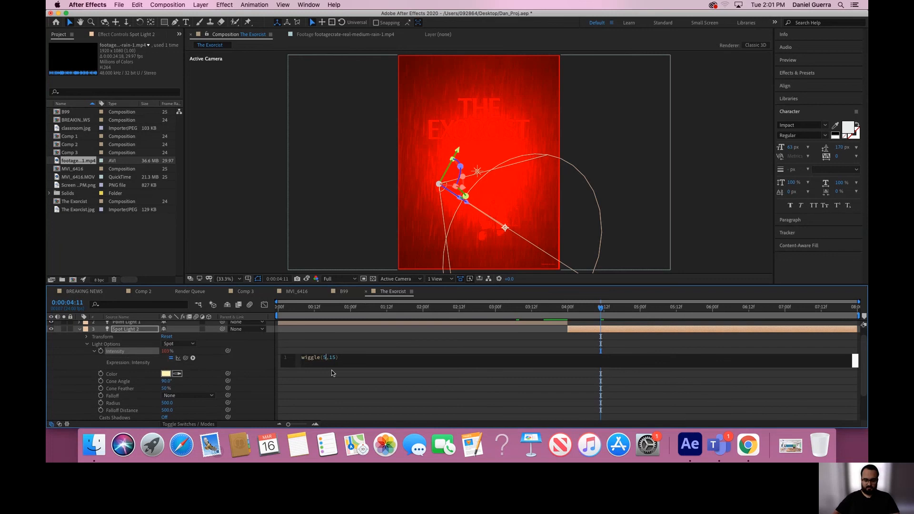
key("BackSpace")
type("0")
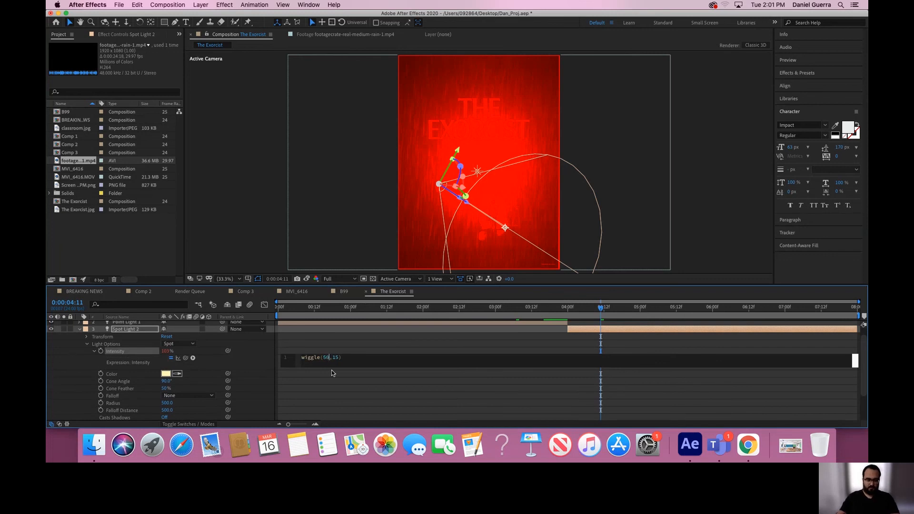
key("Right")
Step: Add the expression wiggle(20,20) to Spot Light 2's Color, then collapse and deselect the layer
left_click(100, 374, "alt")
type("wi")
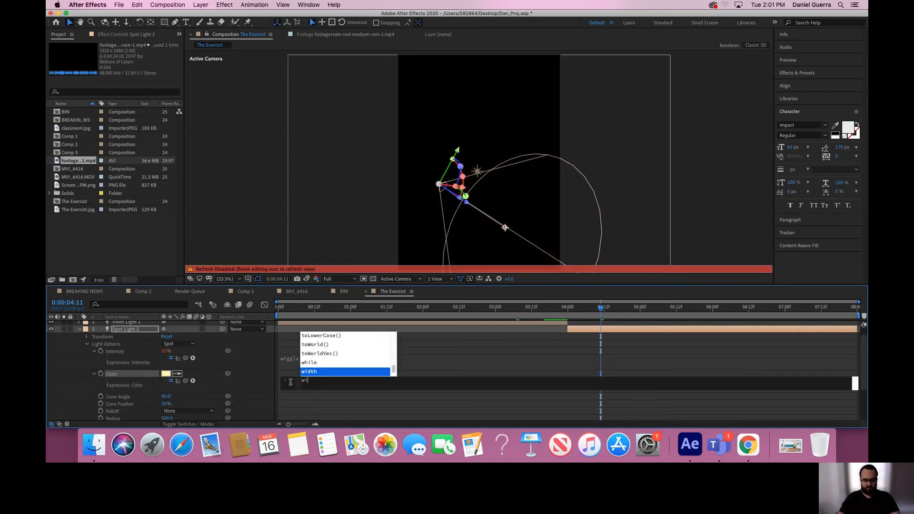
type("ggle(20,")
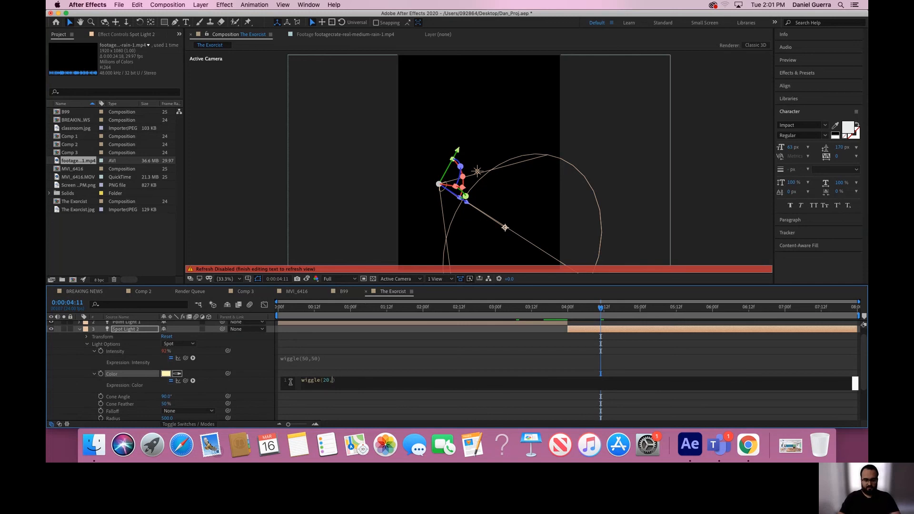
type("20")
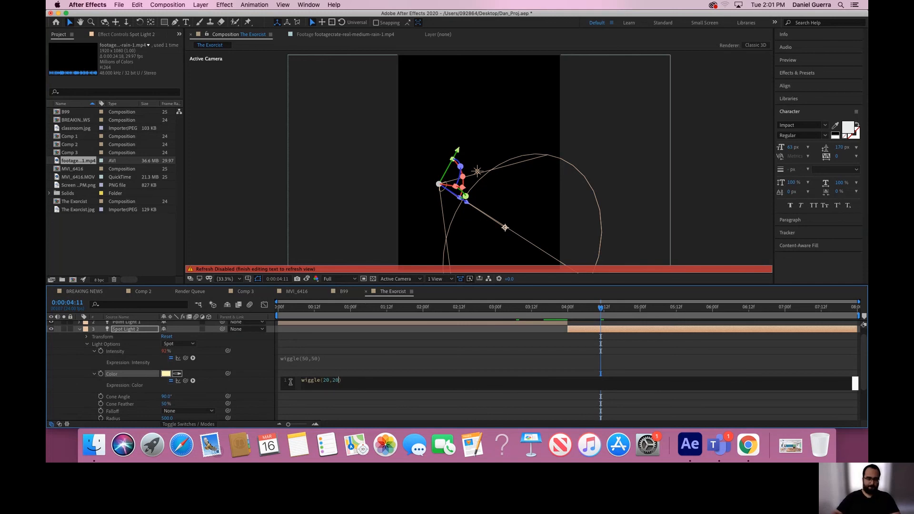
left_click(81, 331)
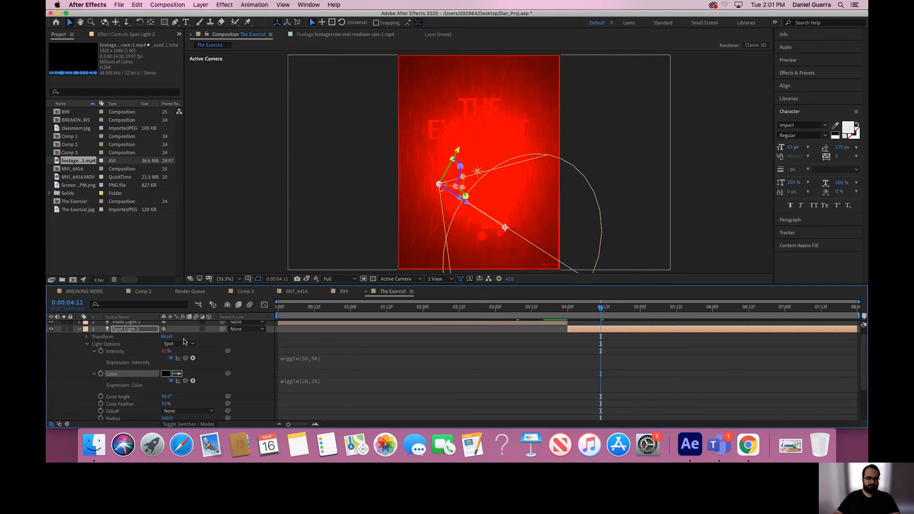
left_click(79, 329)
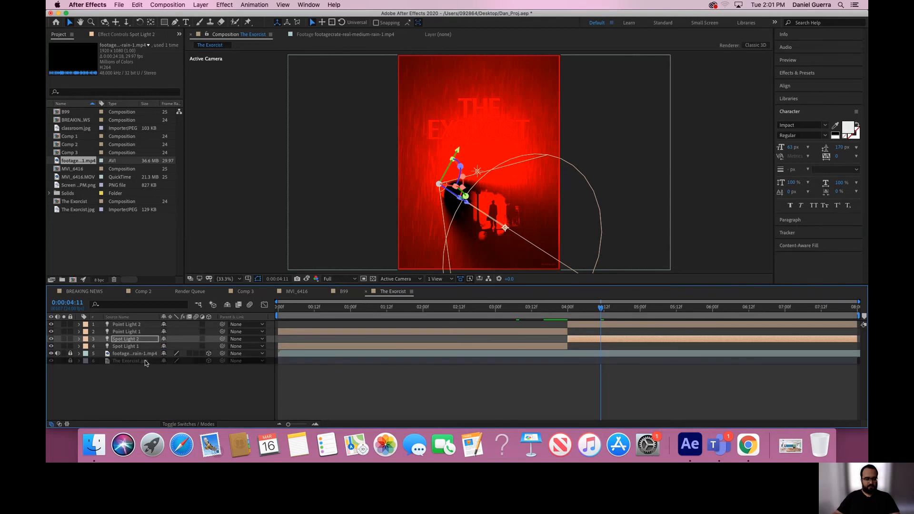
left_click(353, 379)
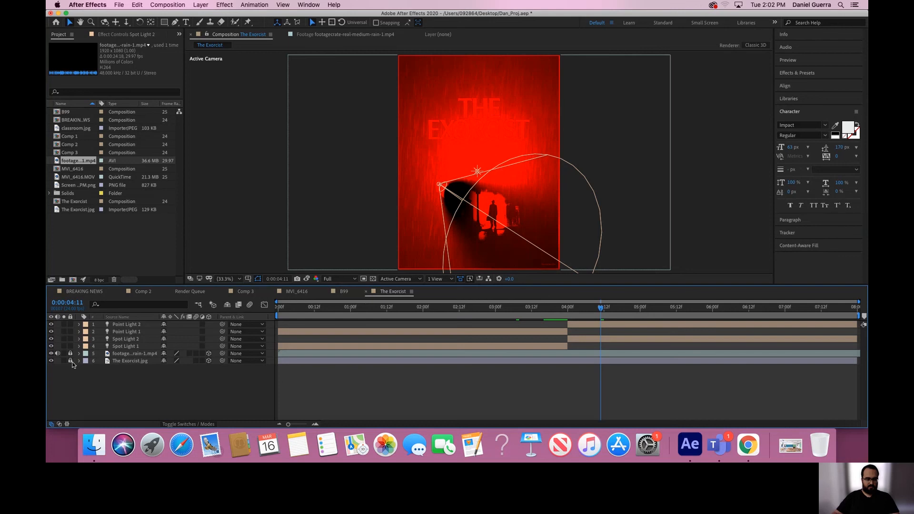
Step: Unlock The Exorcist.jpg layer, duplicate it, and trim the duplicate to start at 0:00:04:00
left_click(70, 361)
left_click(362, 360)
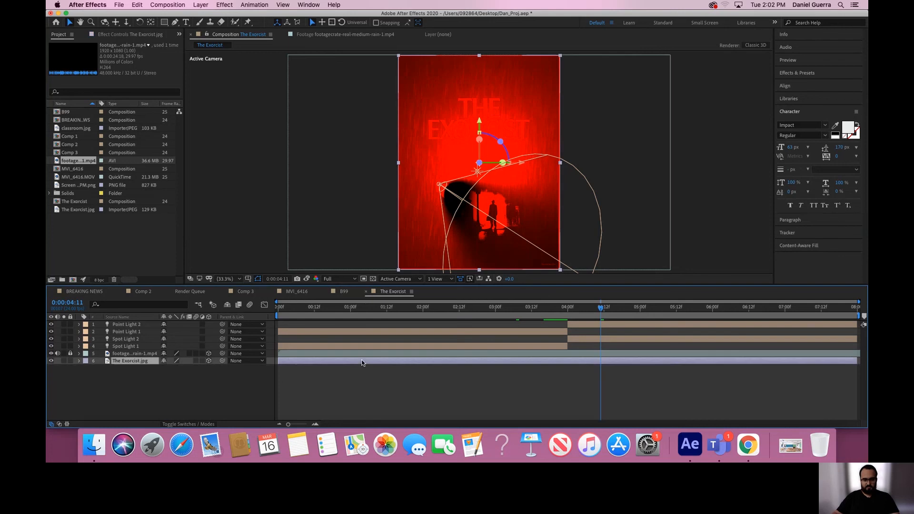
key("super+d")
left_click_drag(327, 361, 565, 364)
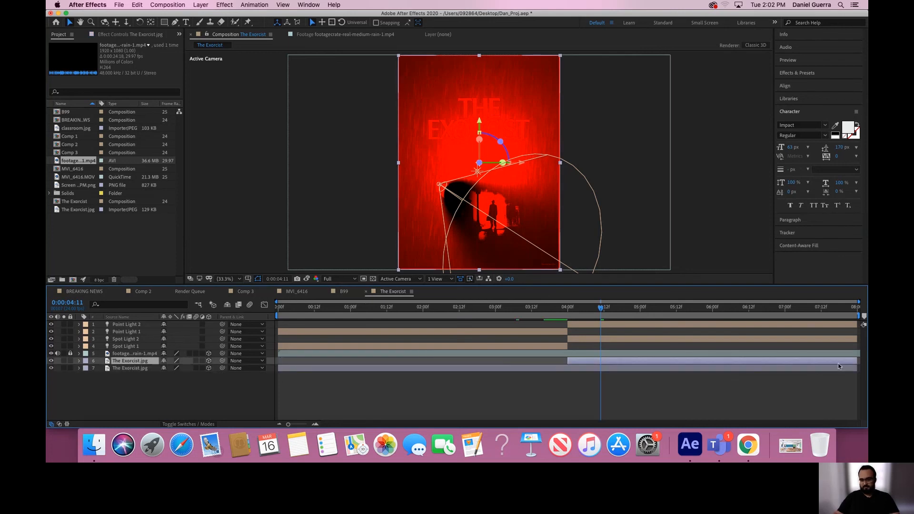
Step: Trim the original The Exorcist.jpg layer to end at 0:00:04:00
left_click(856, 366)
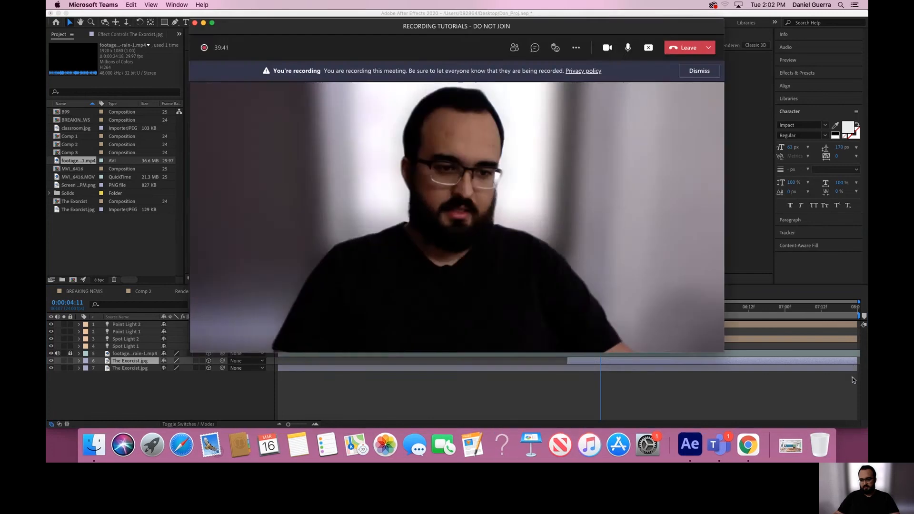
left_click(852, 376)
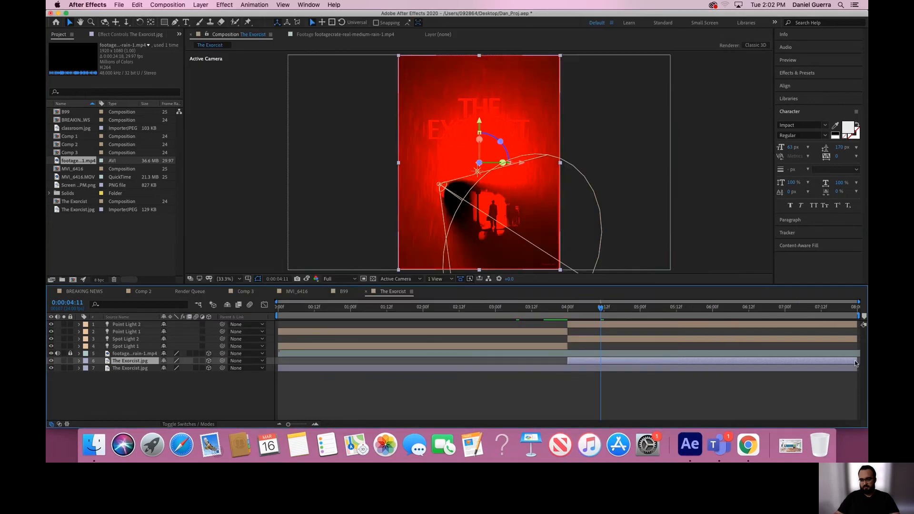
left_click(675, 370)
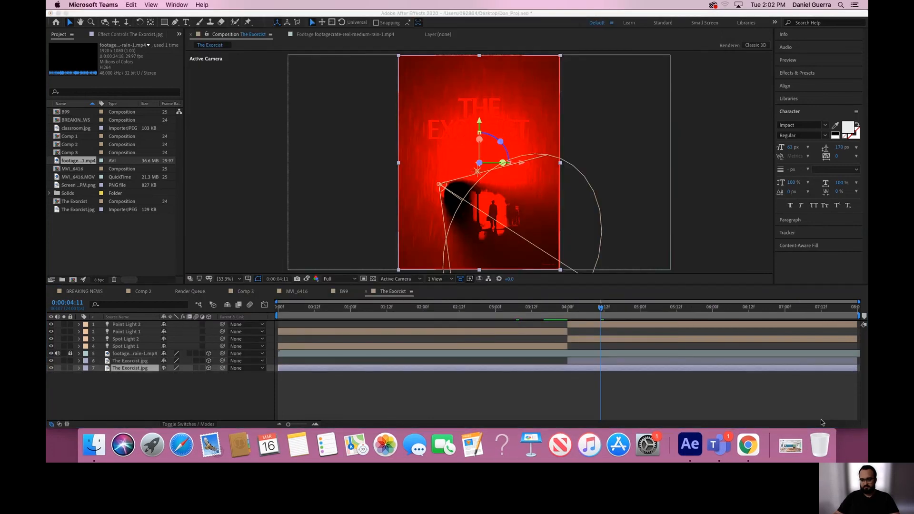
left_click(858, 368)
left_click_drag(791, 370, 563, 367)
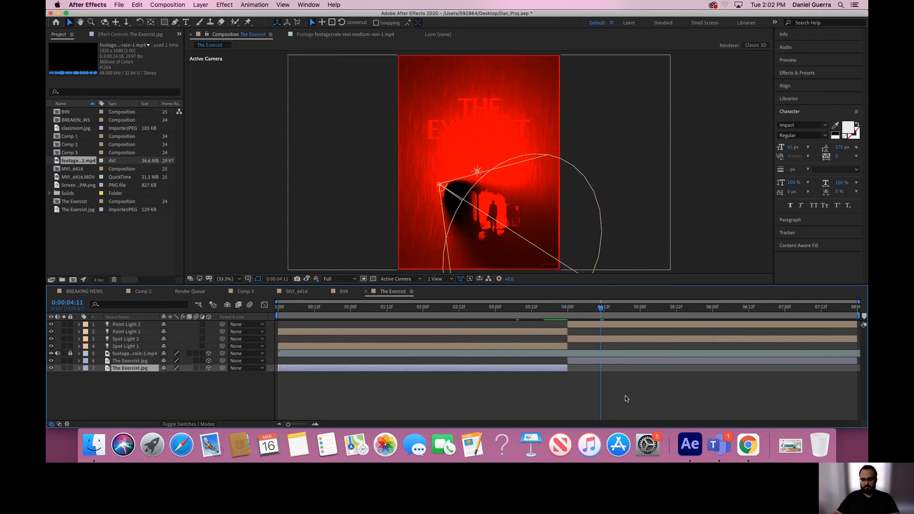
Step: Add the expression wiggle(5,15) to the Scale of the duplicated The Exorcist.jpg layer
left_click(594, 363)
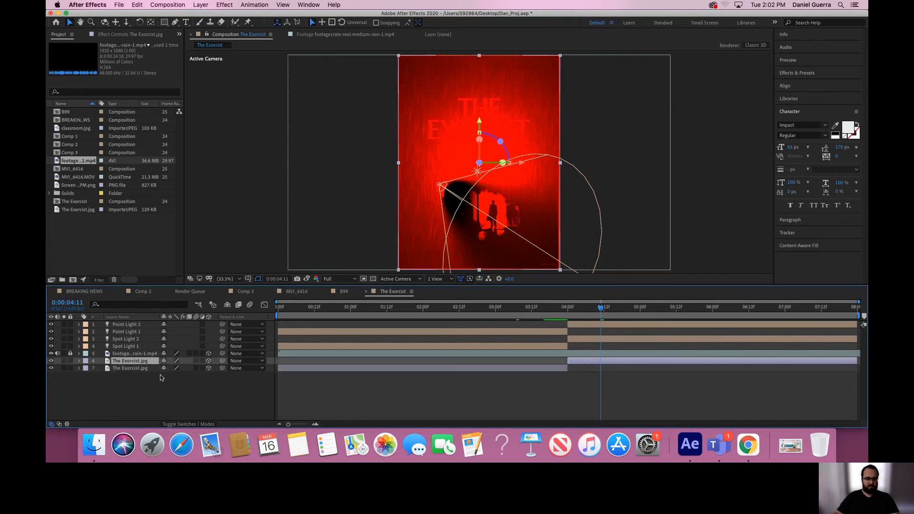
key("s")
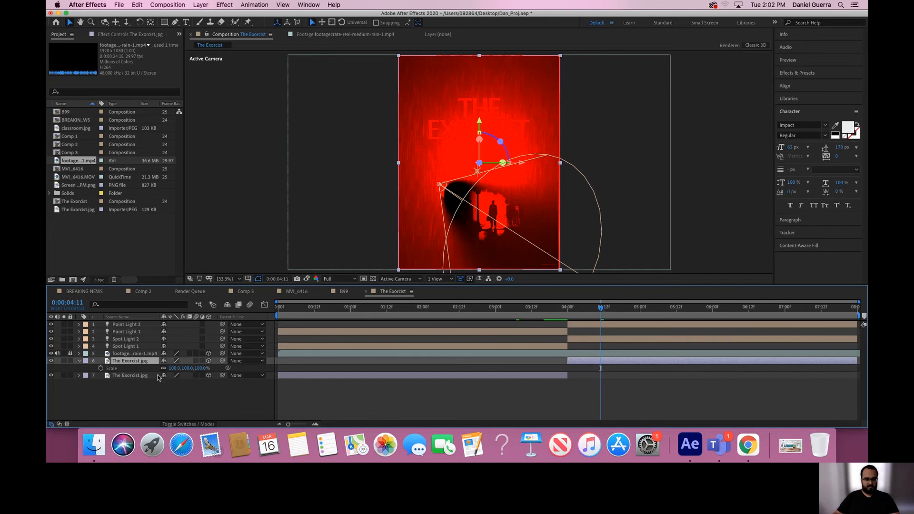
left_click(101, 368, "alt")
type("wiggle")
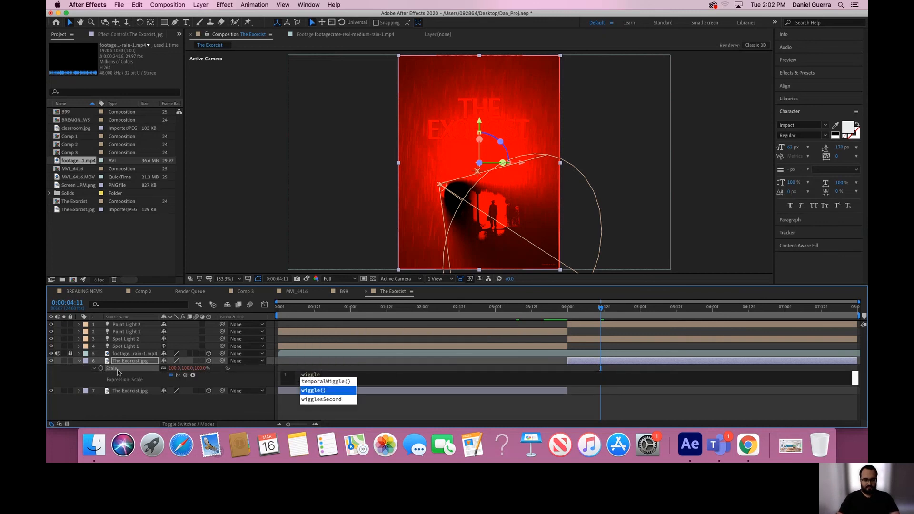
key("Return")
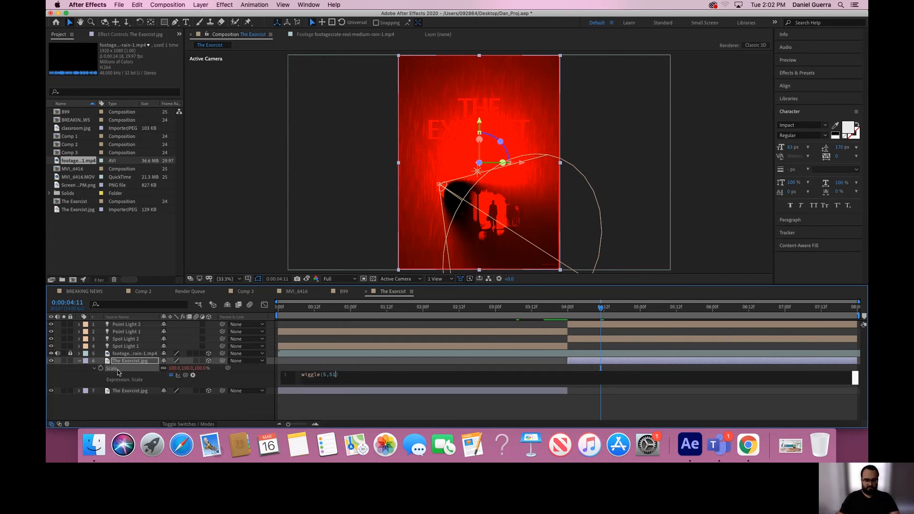
type("5,15")
left_click(308, 366)
Step: Add the expression wiggle(5,15) to the duplicated poster layer's Orientation and collapse the layer
left_click(133, 362)
key("r")
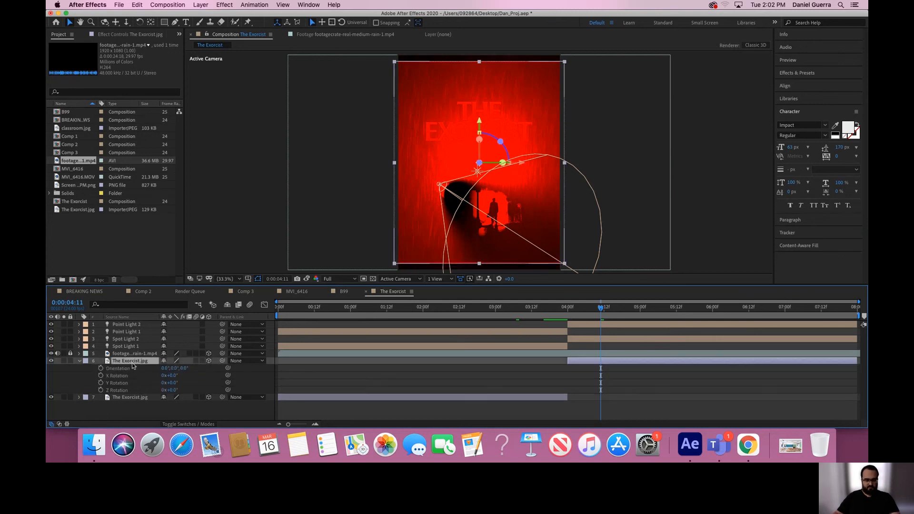
left_click(100, 369, "alt")
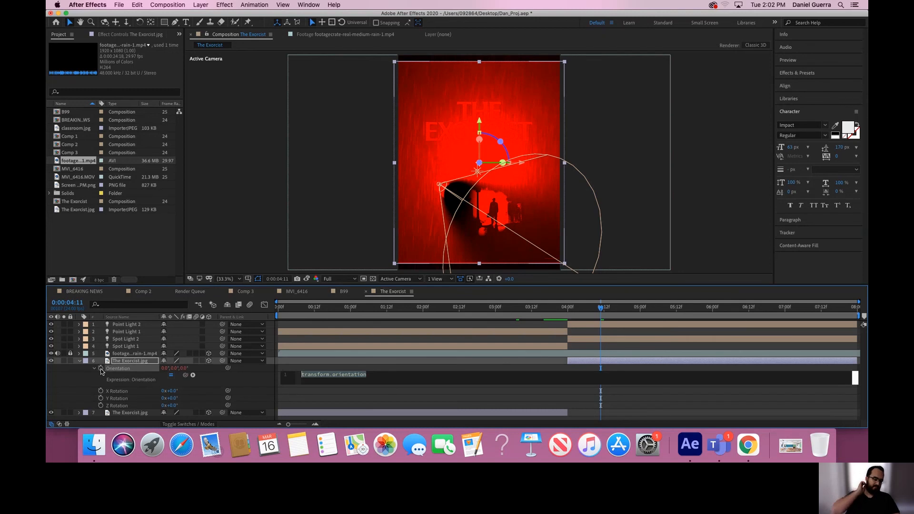
type("wiggle()")
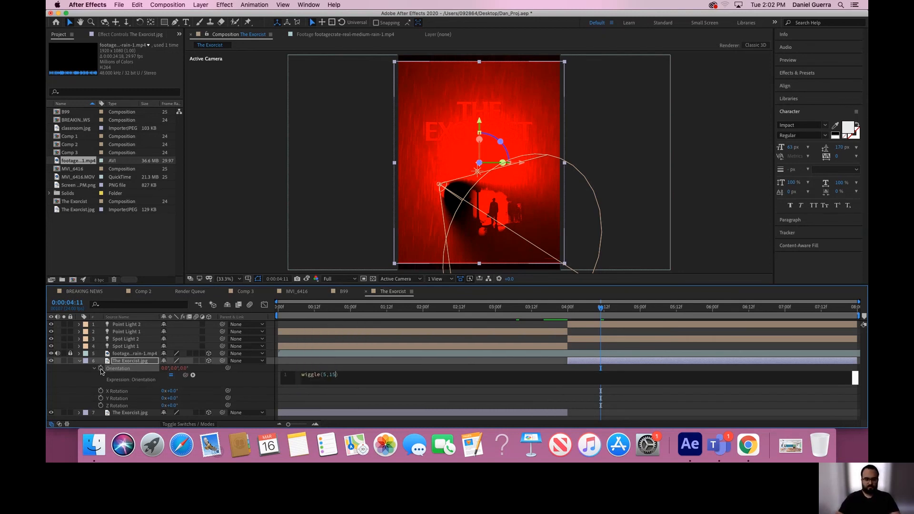
type("5,15")
left_click(309, 394)
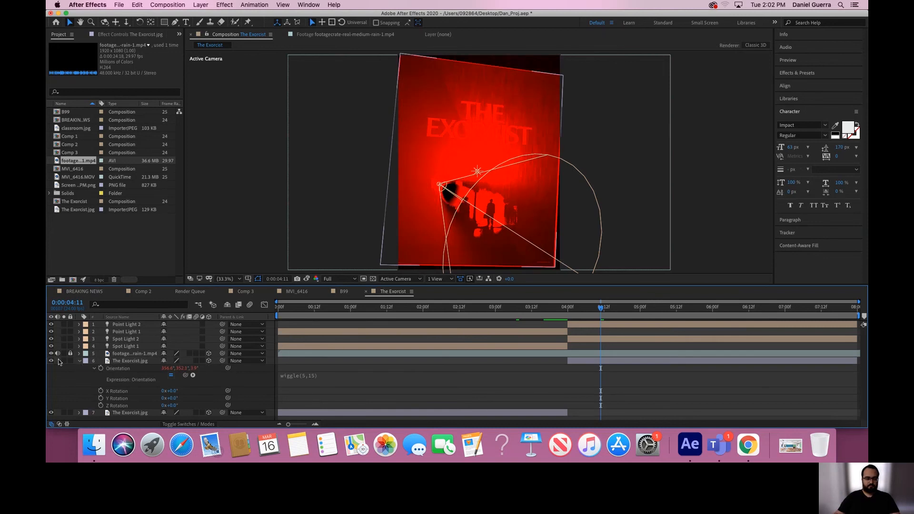
left_click(79, 361)
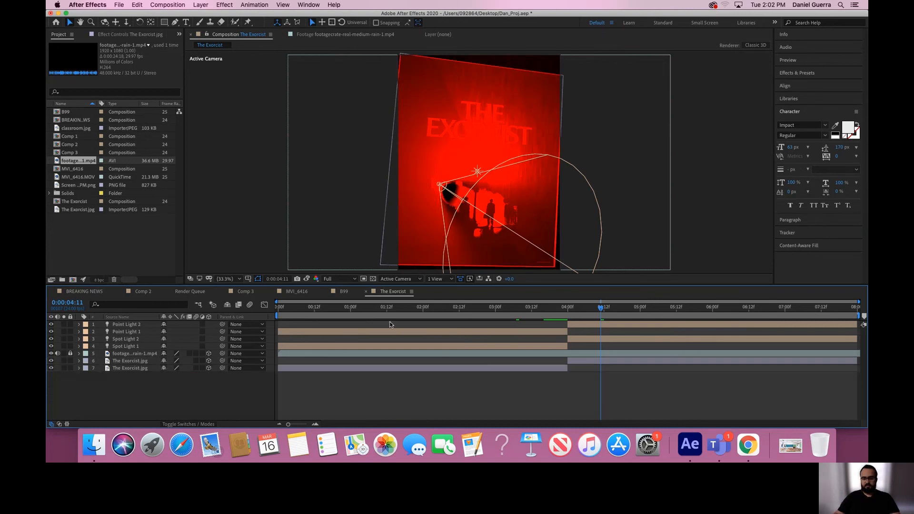
Step: Preview the animation several times from around 0:00:03:12 to check the change to intense flicker and shake at 0:00:04:00
left_click(524, 310)
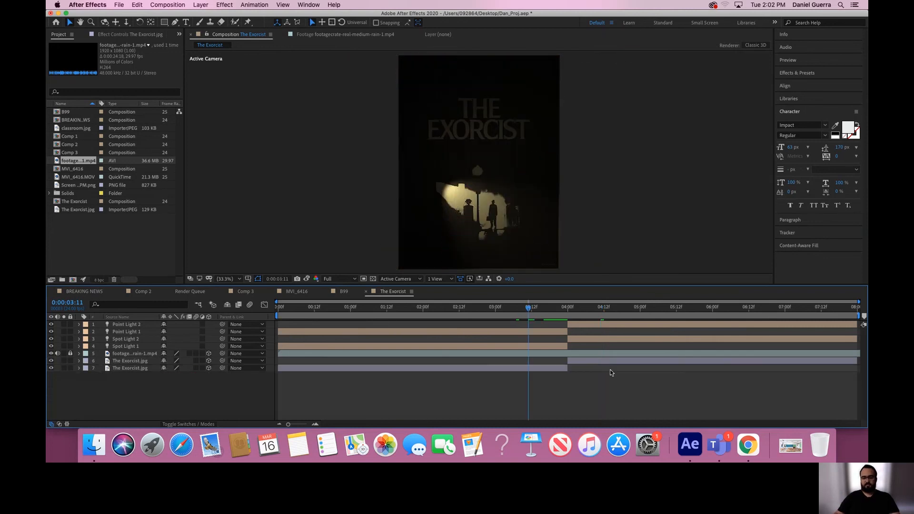
key("space")
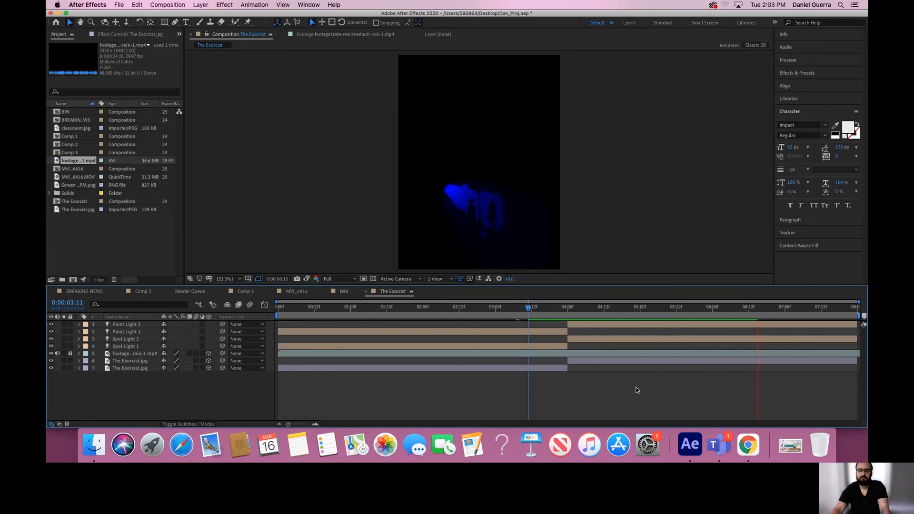
left_click(570, 307)
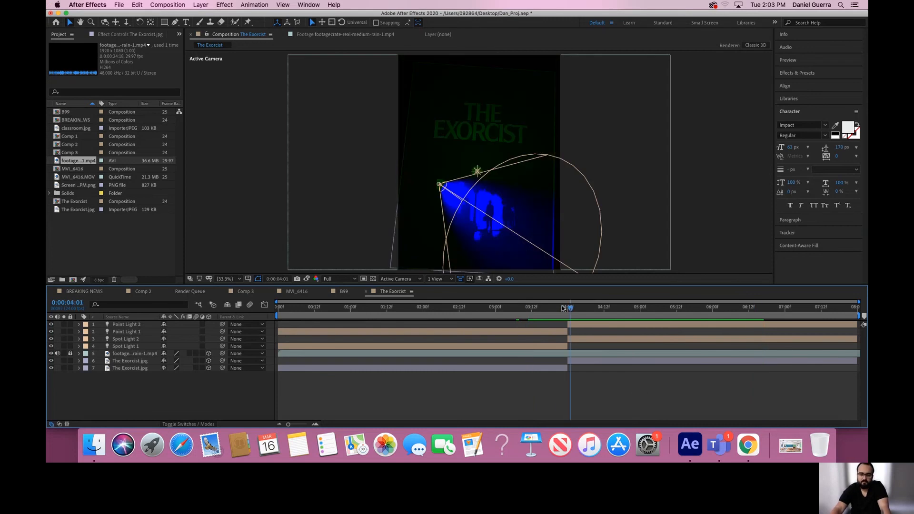
left_click_drag(563, 309, 535, 307)
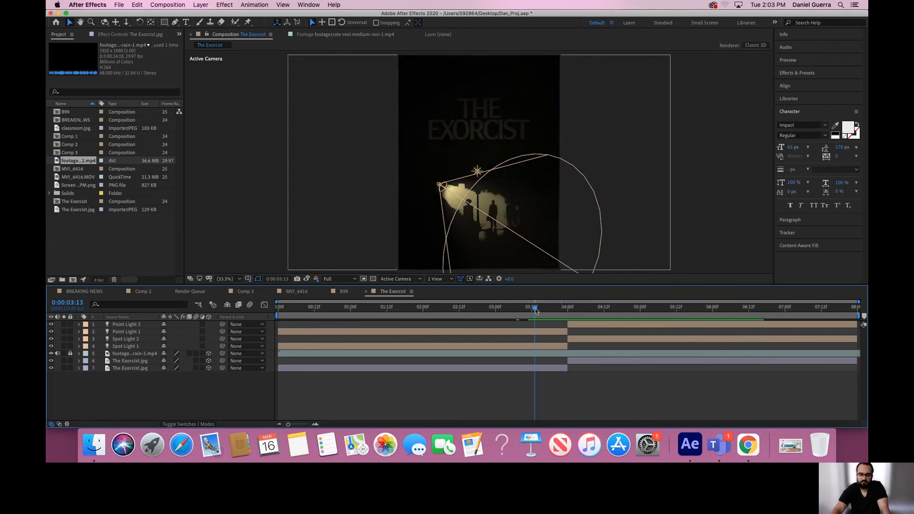
right_click(661, 366)
left_click(648, 371)
key("space")
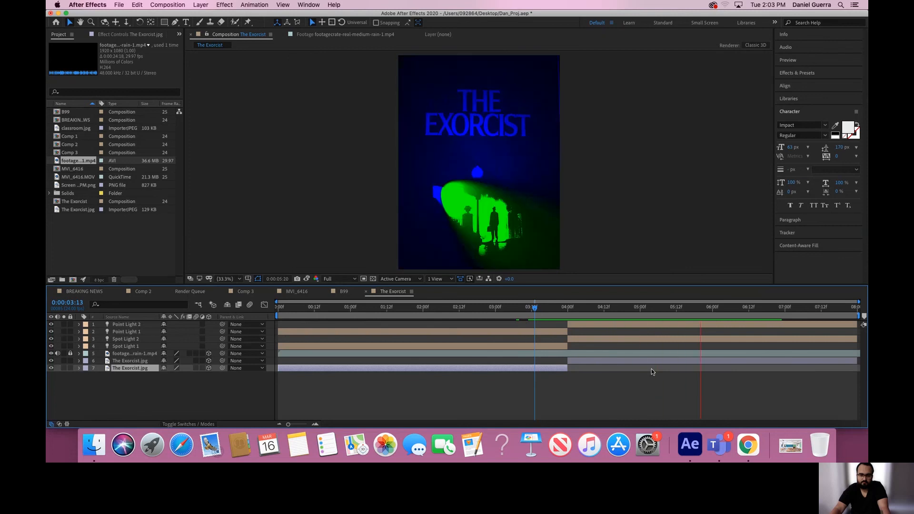
left_click_drag(539, 308, 532, 308)
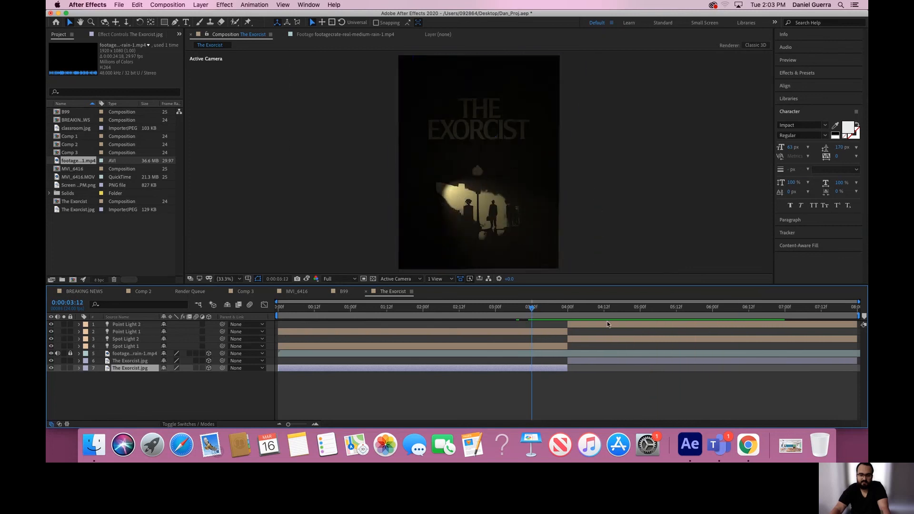
key("space")
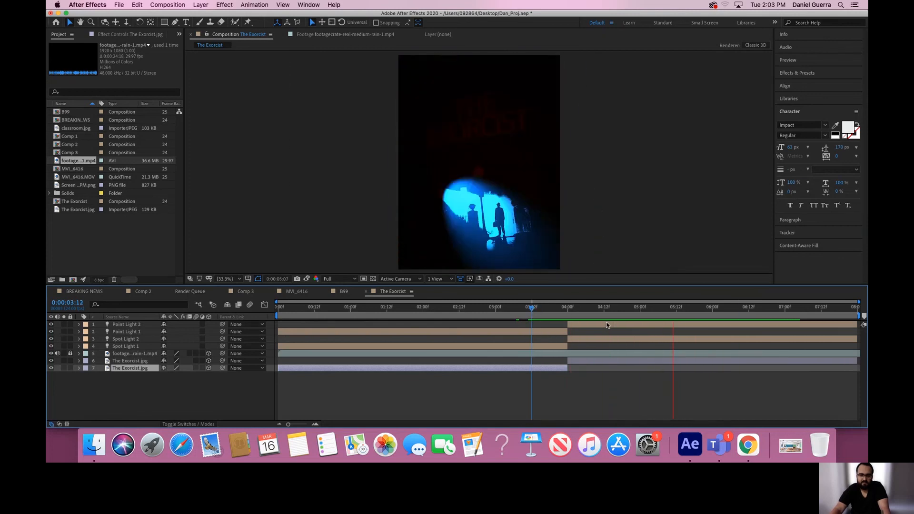
Step: Preview the animation from 0:00:03:13 and again from 0:00:04:04 to check the colour flicker and poster shake
left_click_drag(548, 307, 536, 308)
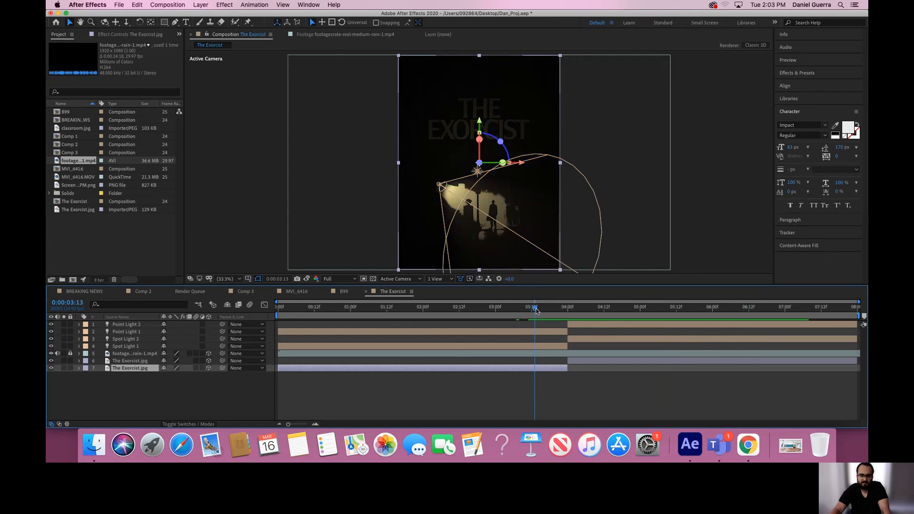
key("space")
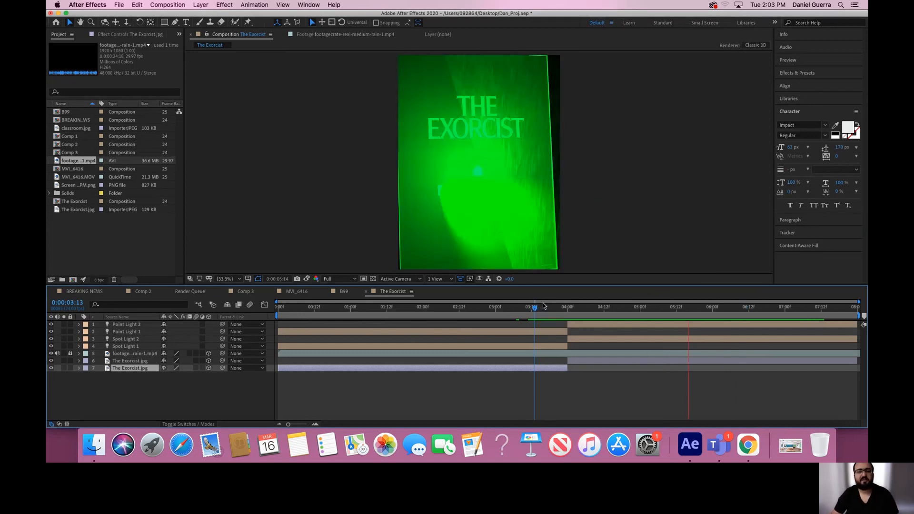
key("space")
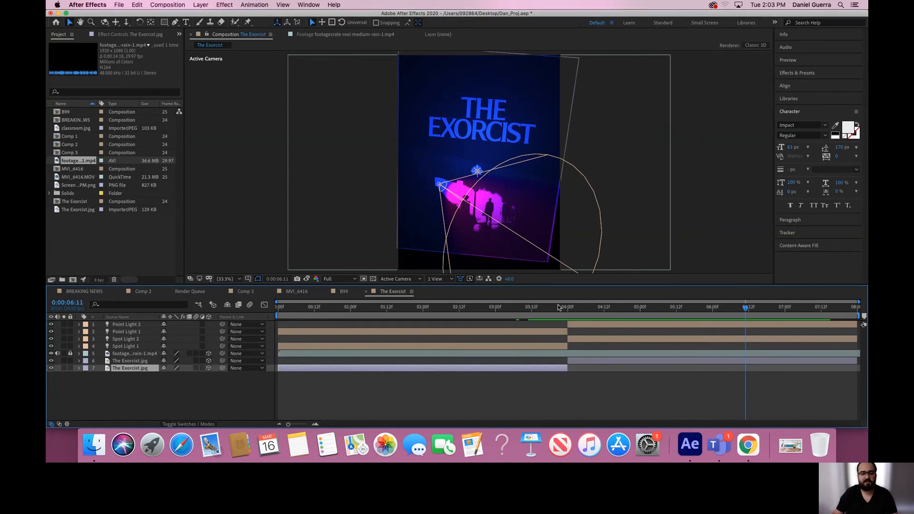
left_click(581, 309)
key("space")
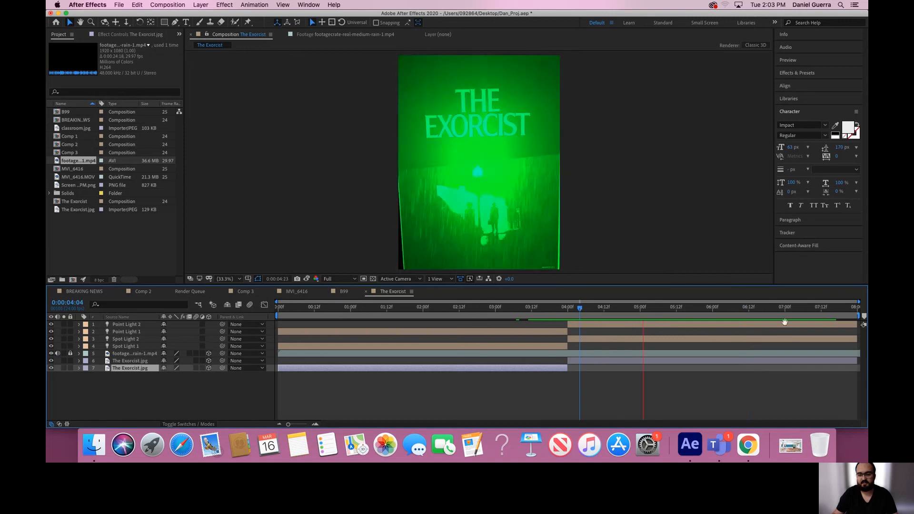
key("space")
Step: Shorten the work area to end at 0:00:04:00 and preview the first part of the animation from 0:00:02:16
left_click_drag(856, 317, 567, 316)
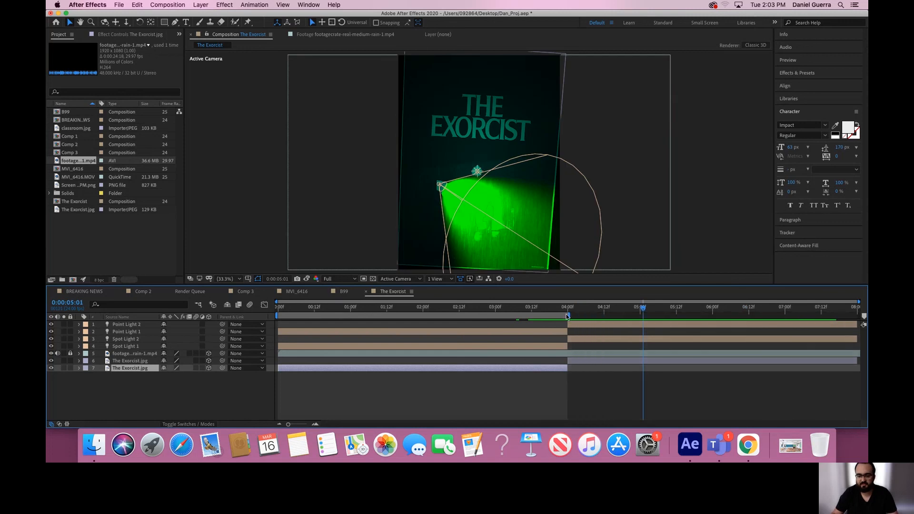
key("space")
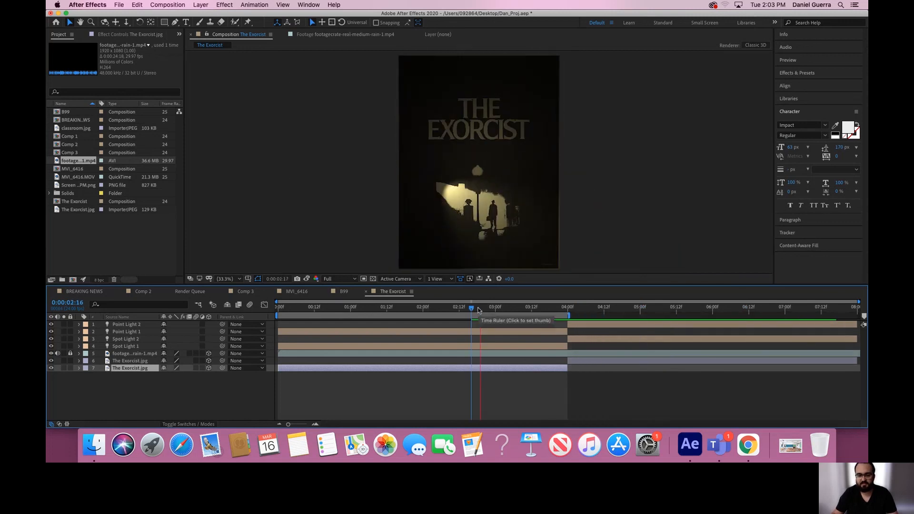